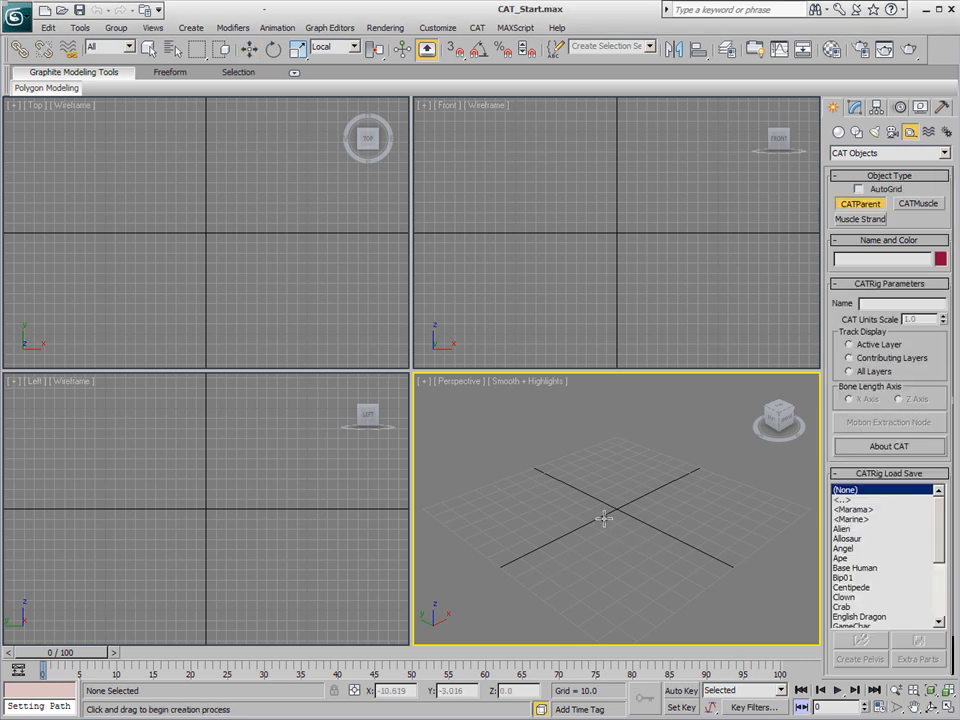
Create a CATParent near the centre of the perspective grid with a CAT Units Scale of about 0.377 and add a pelvis.
drag(619, 525, 614, 461)
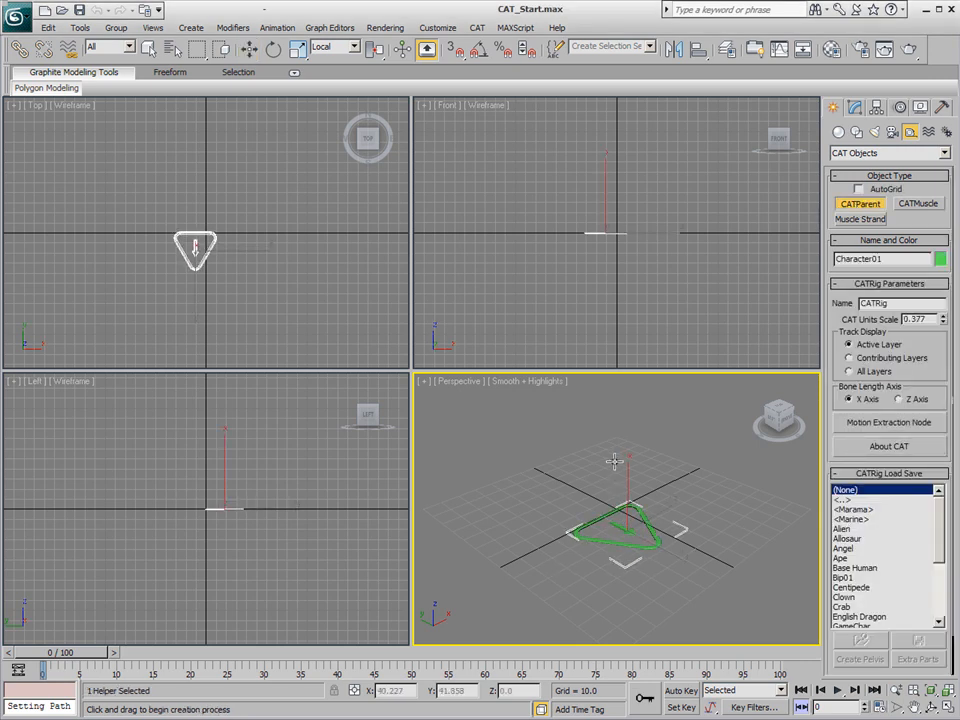
scroll(641, 556, down, 3)
alt+middle_drag(641, 565, 640, 546)
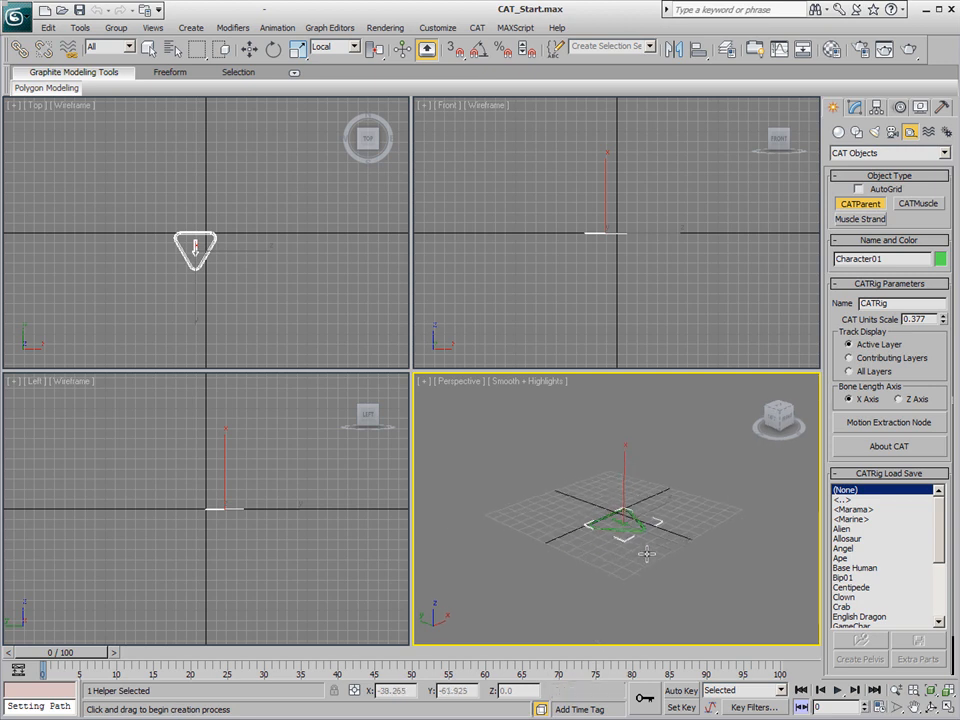
click(855, 107)
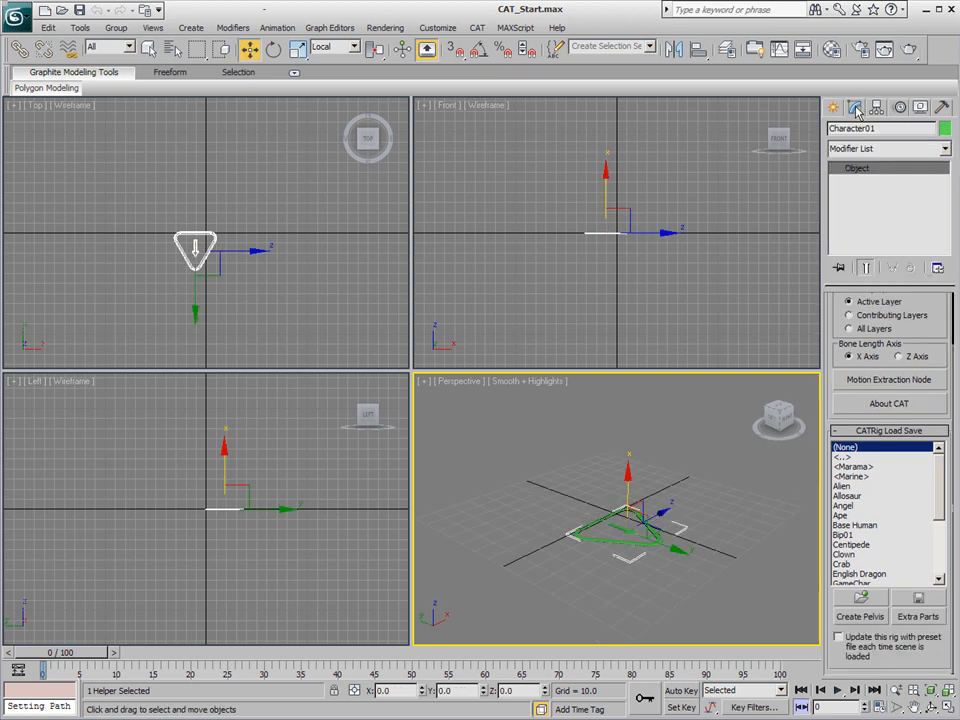
click(857, 617)
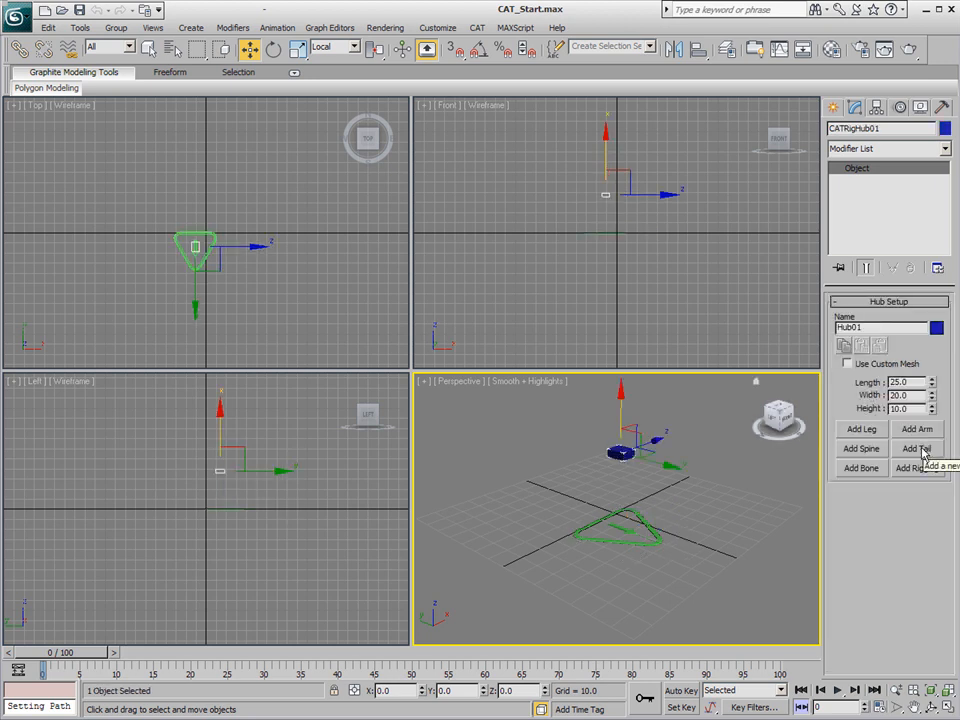
Add a spine to the pelvis hub and one arm to the upper hub, with the perspective view maximized.
click(861, 448)
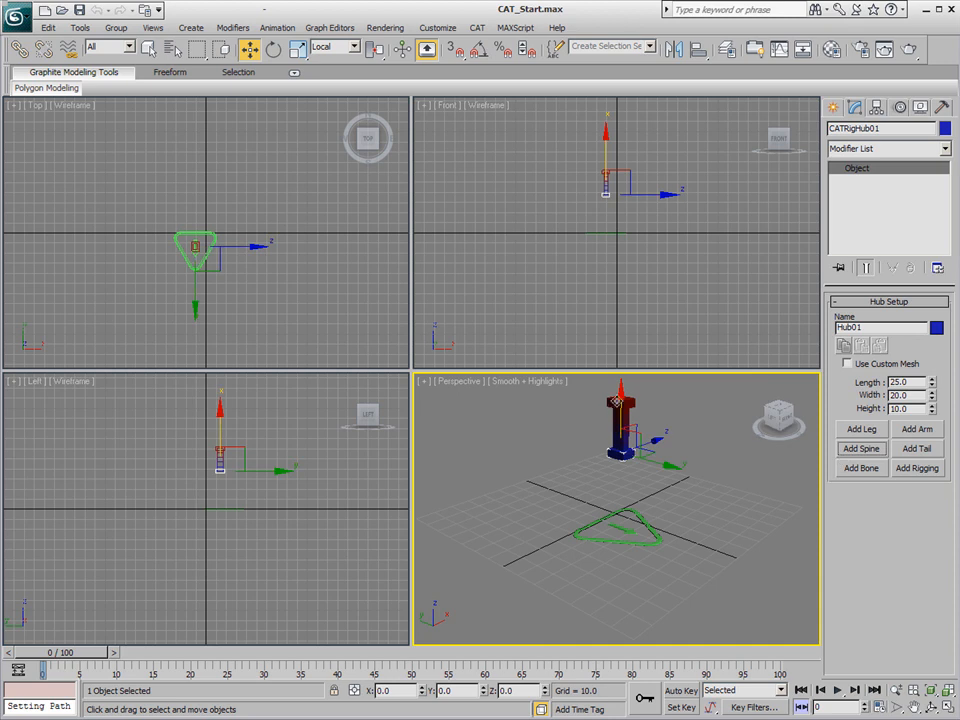
click(617, 401)
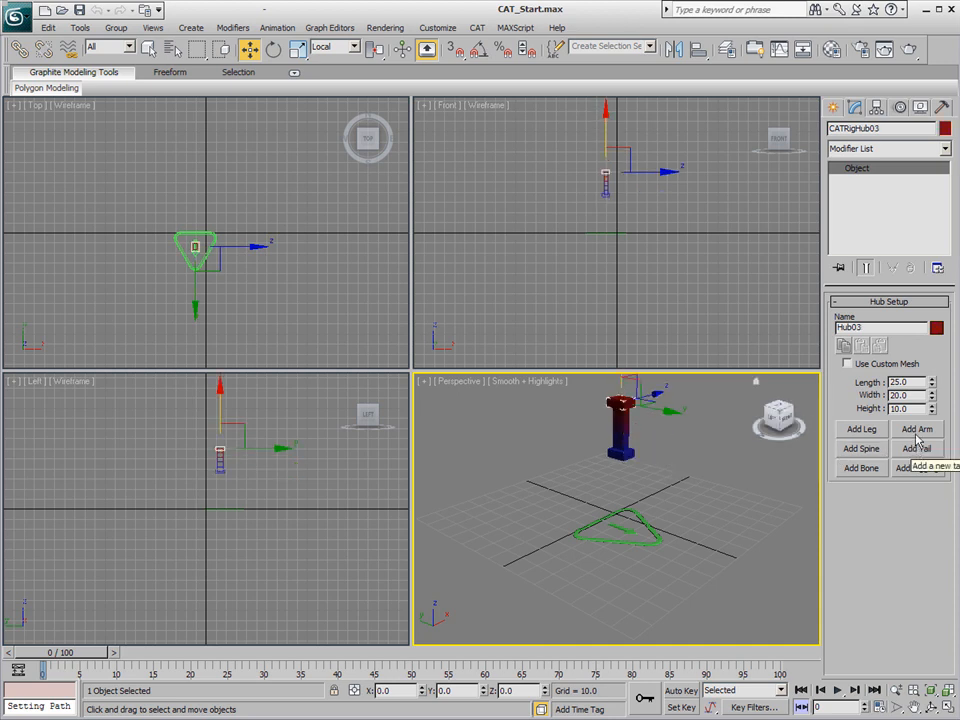
alt+middle_drag(671, 519, 589, 542)
middle_drag(637, 587, 668, 532)
scroll(667, 494, up, 5)
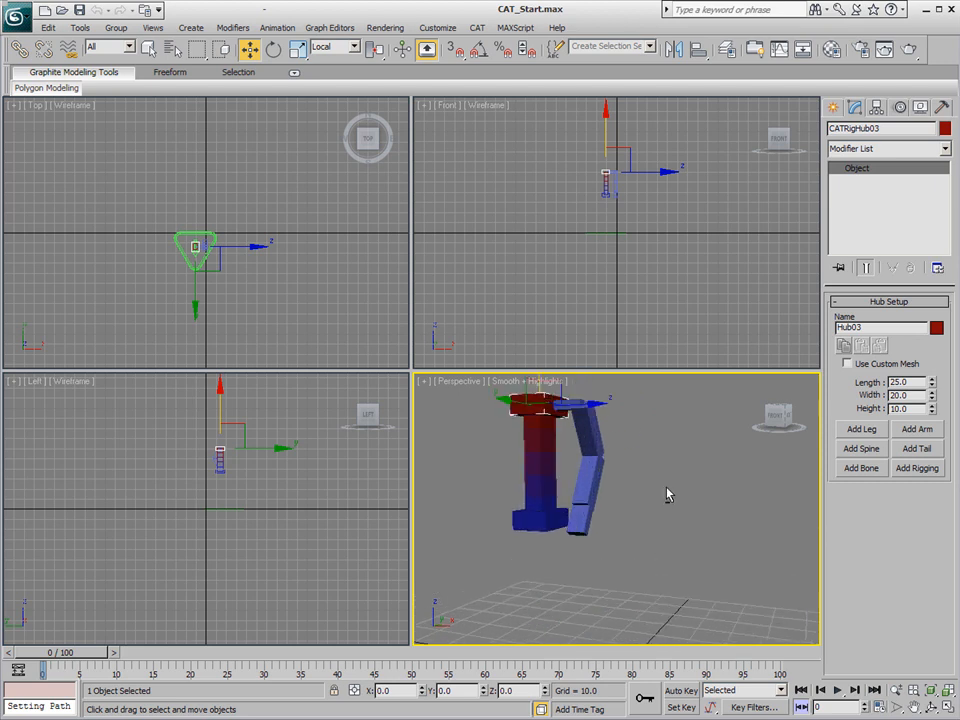
key(alt+w)
alt+middle_drag(452, 510, 557, 628)
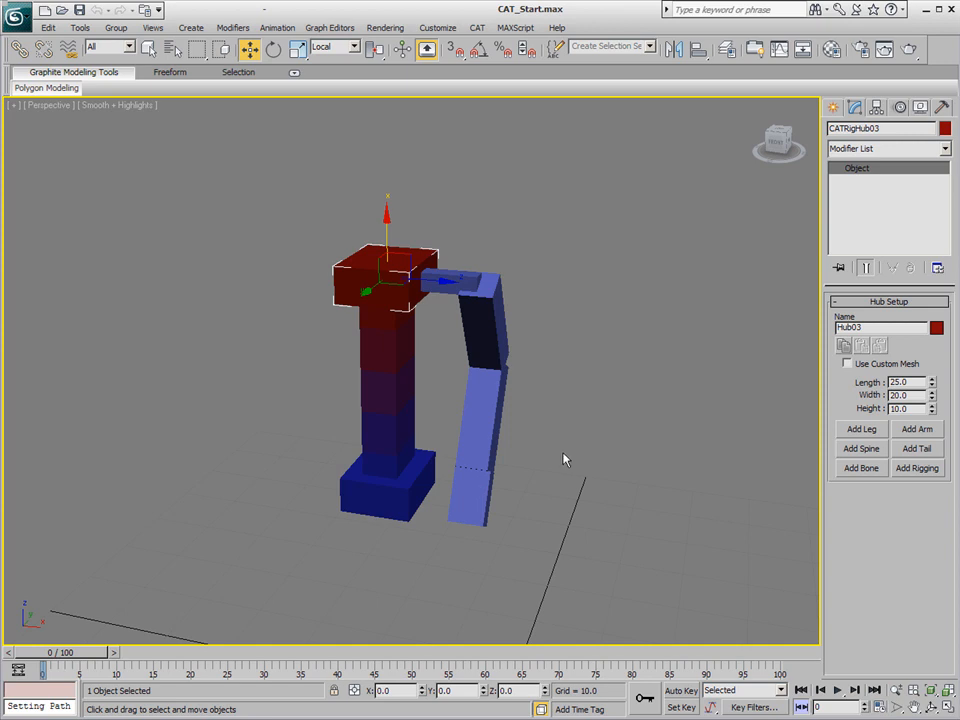
In the Right view, draw a mesh Muscle Strand about 64.6 units long alongside the arm, from the lower arm up to the shoulder.
key(r)
click(60, 106)
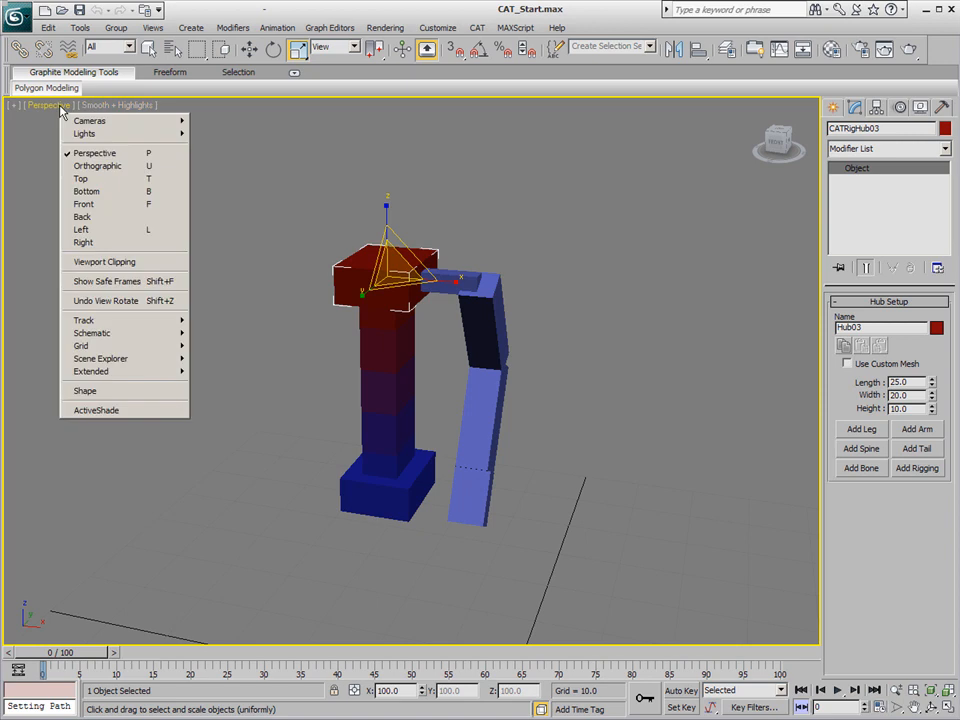
click(92, 243)
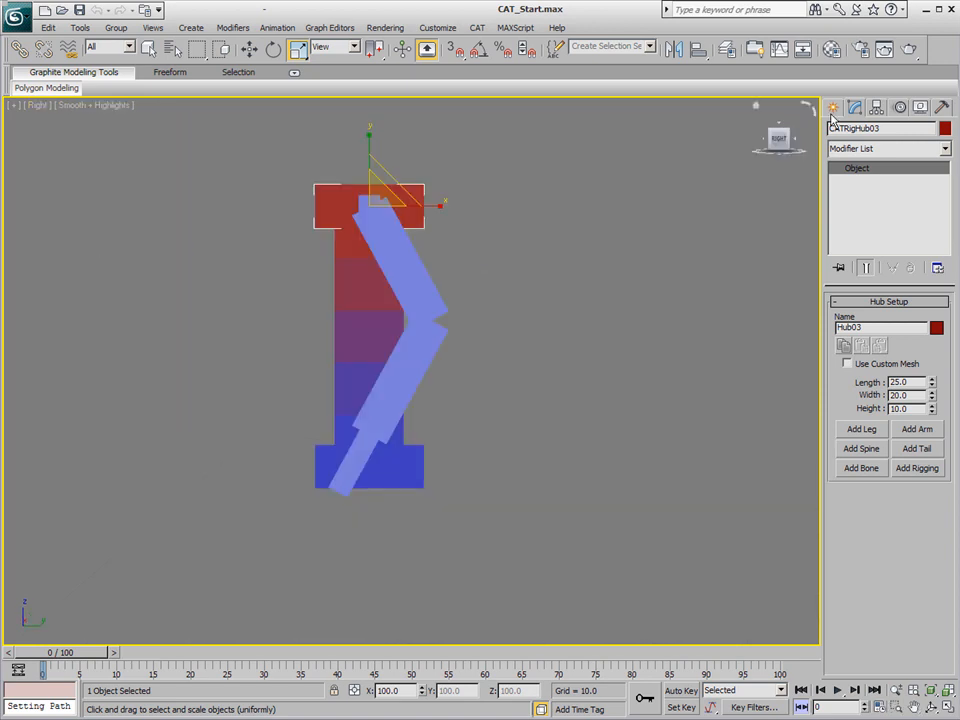
click(833, 108)
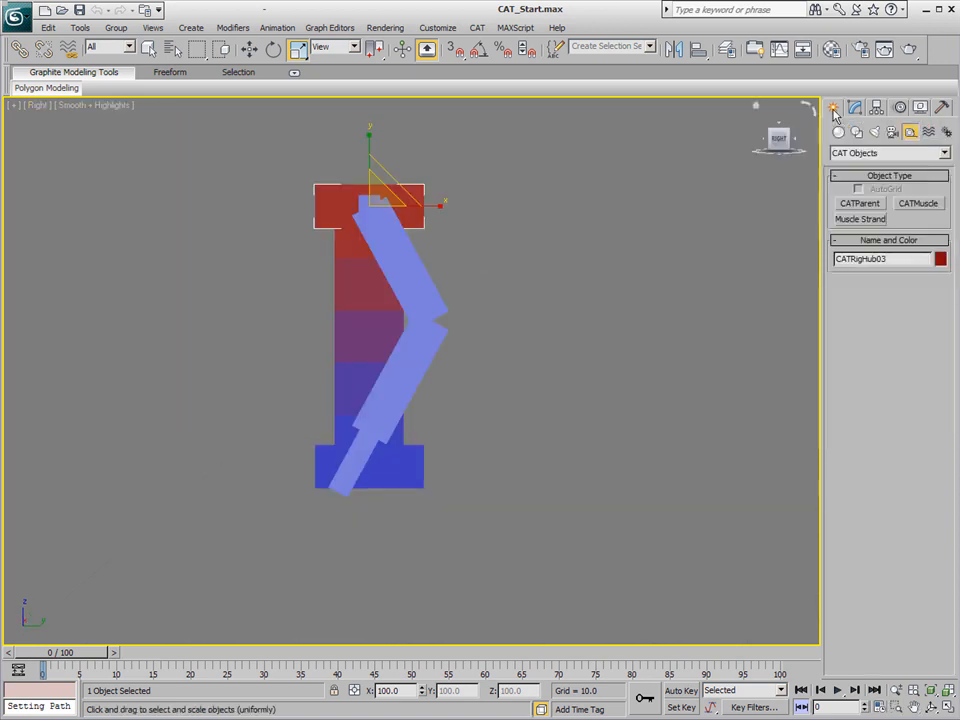
click(907, 155)
click(860, 246)
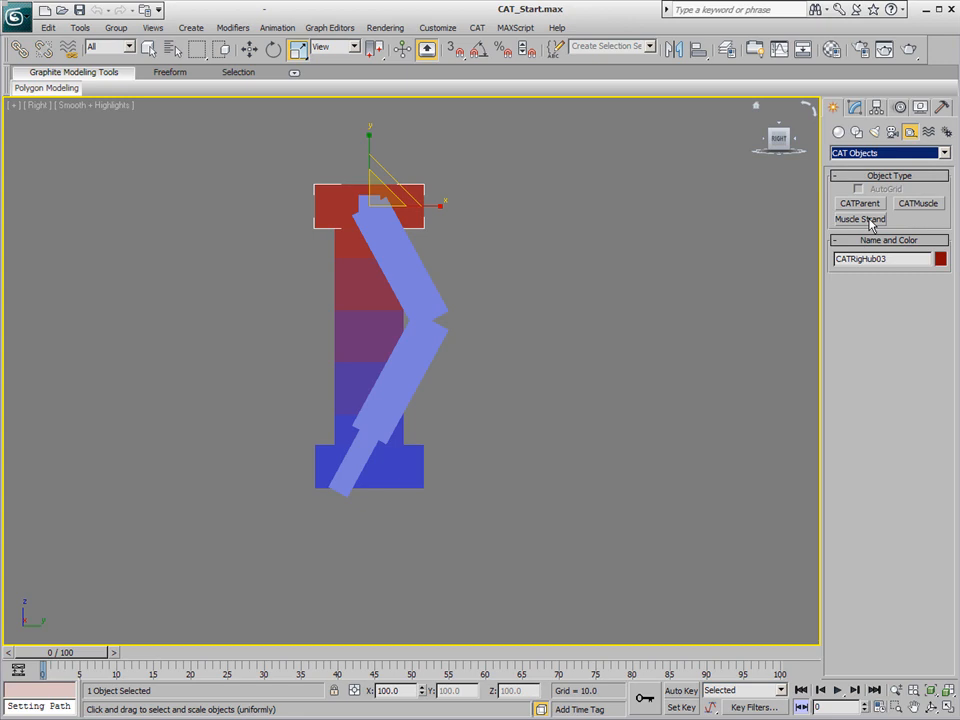
click(869, 221)
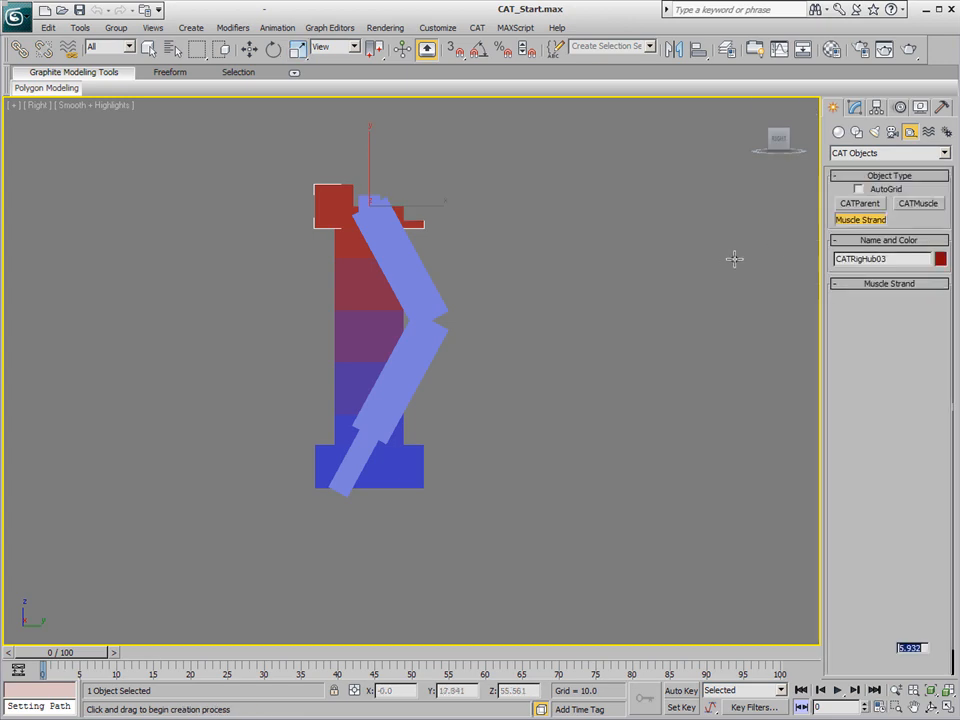
scroll(377, 364, up, 2)
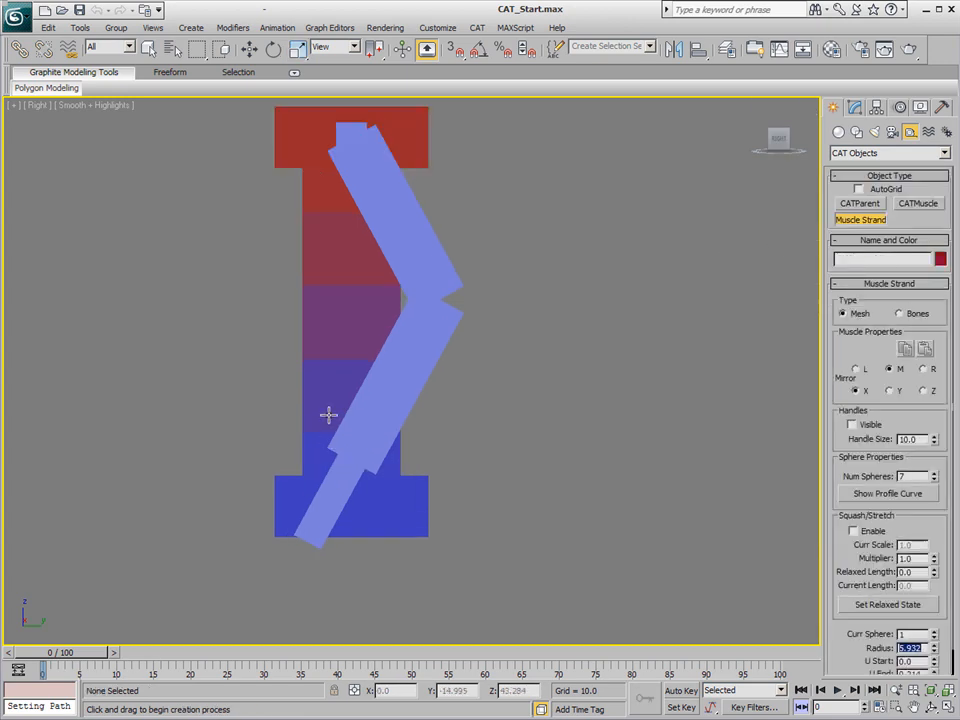
click(335, 419)
drag(335, 419, 333, 180)
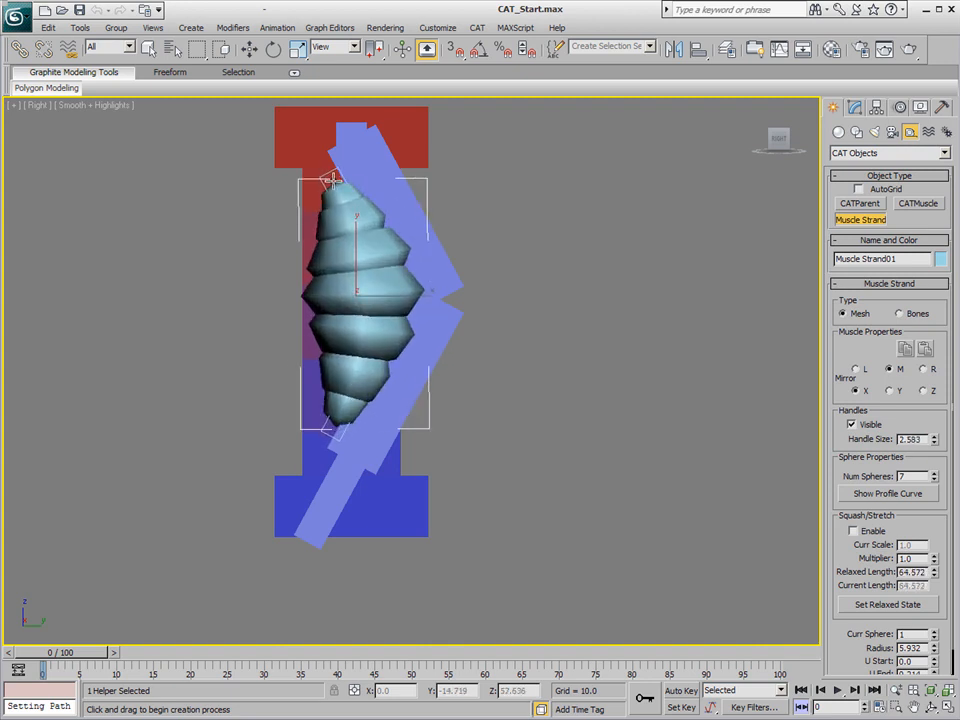
key(r)
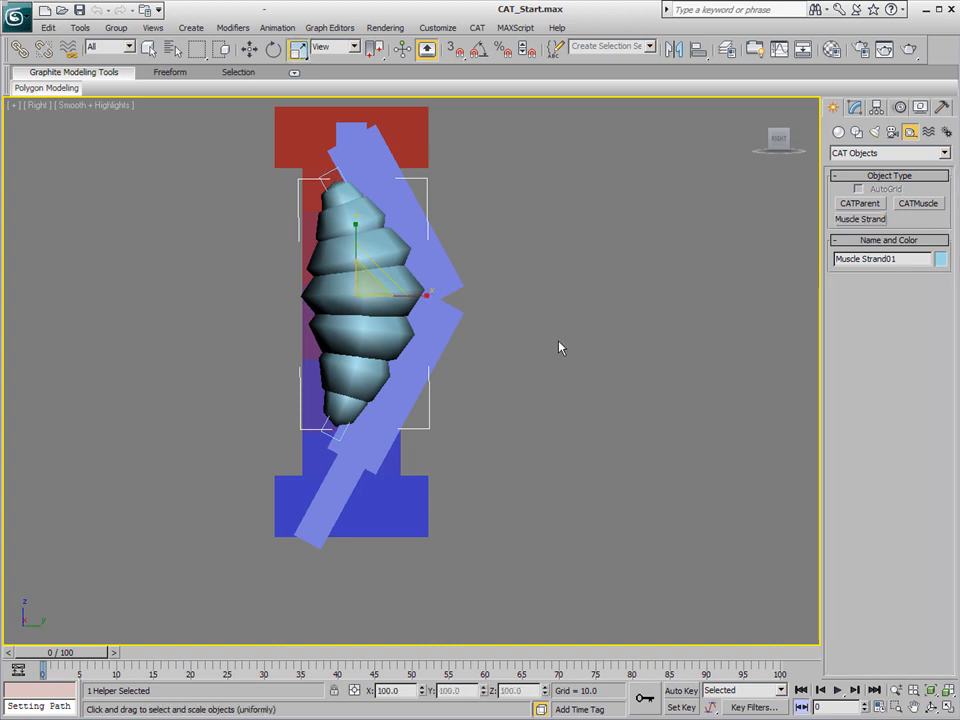
key(r)
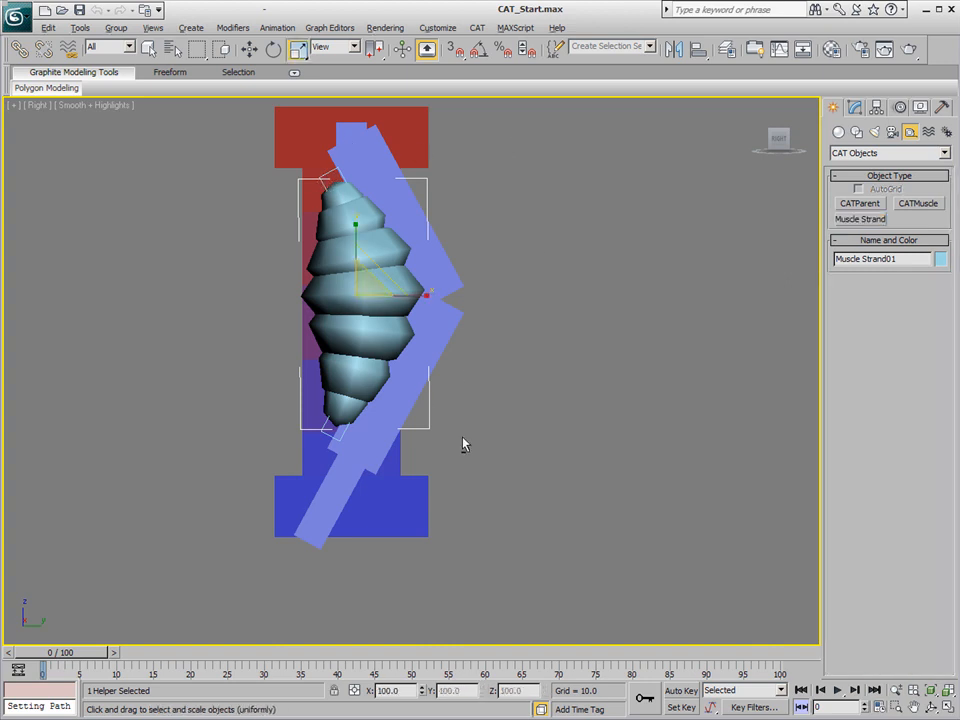
Move the muscle strand's start and end handles slightly toward the spine along their local Z axis.
alt+middle_drag(471, 444, 540, 446)
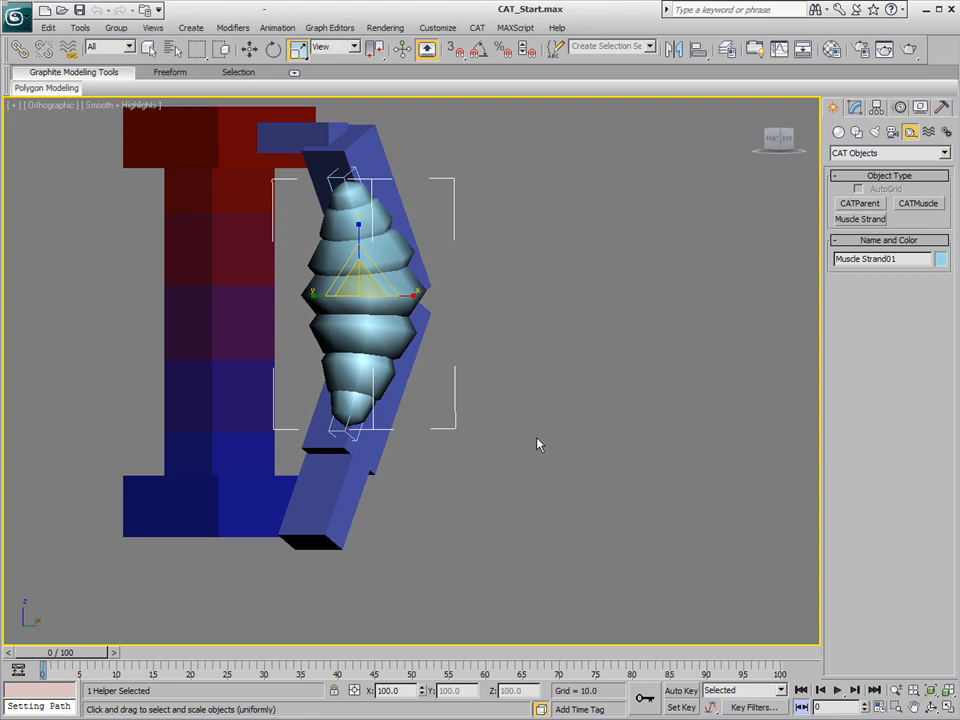
middle_drag(456, 471, 552, 525)
click(441, 488)
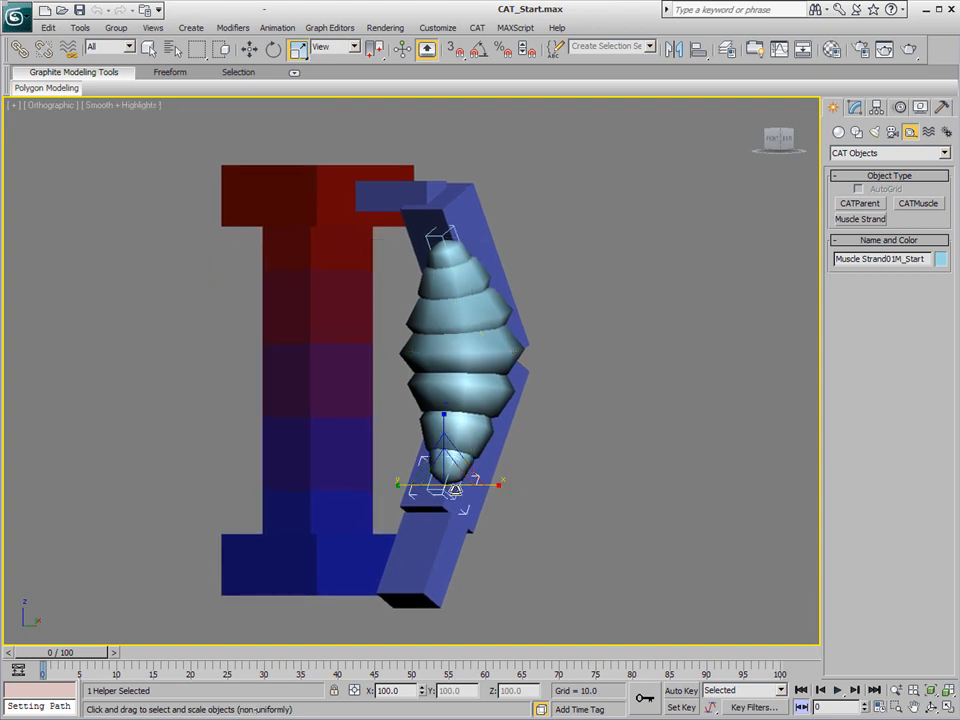
right_click(503, 417)
click(522, 431)
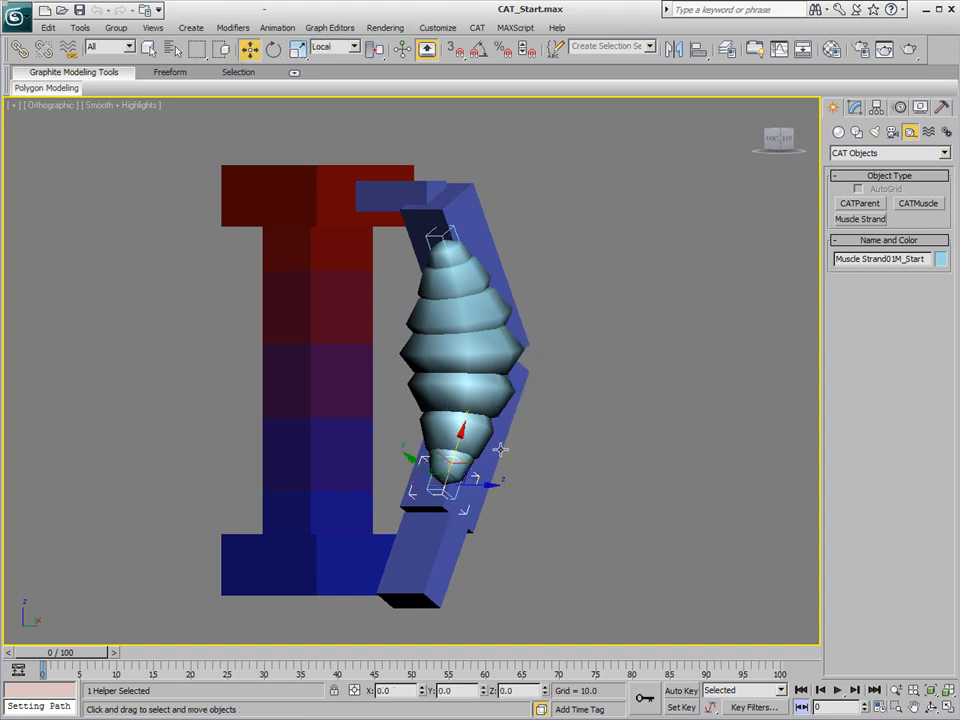
drag(483, 486, 467, 482)
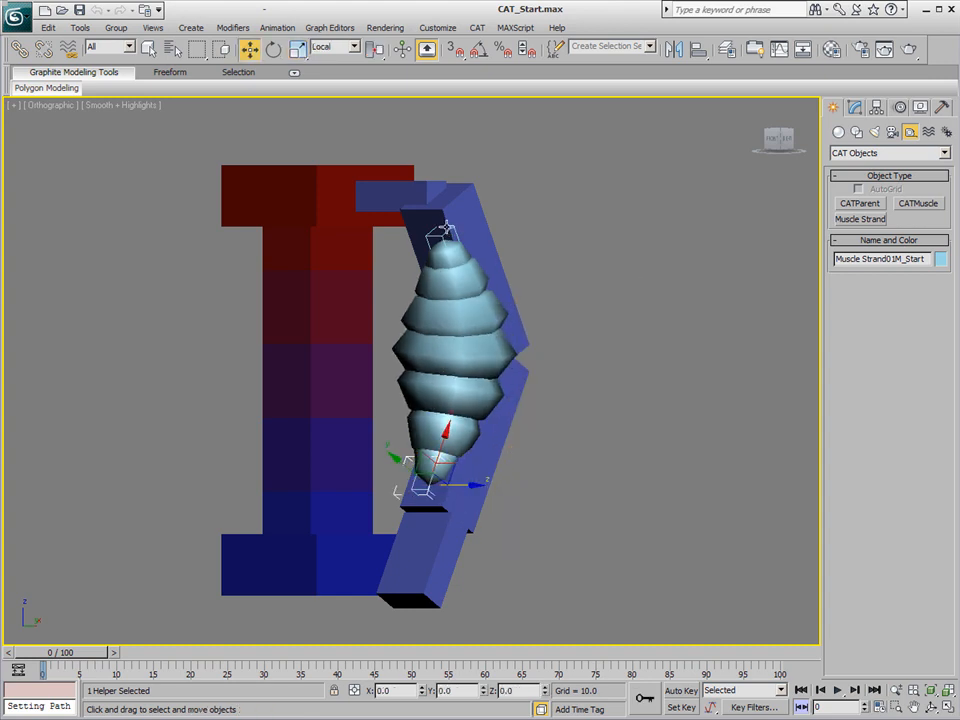
click(441, 236)
drag(482, 241, 467, 242)
alt+middle_drag(476, 405, 409, 450)
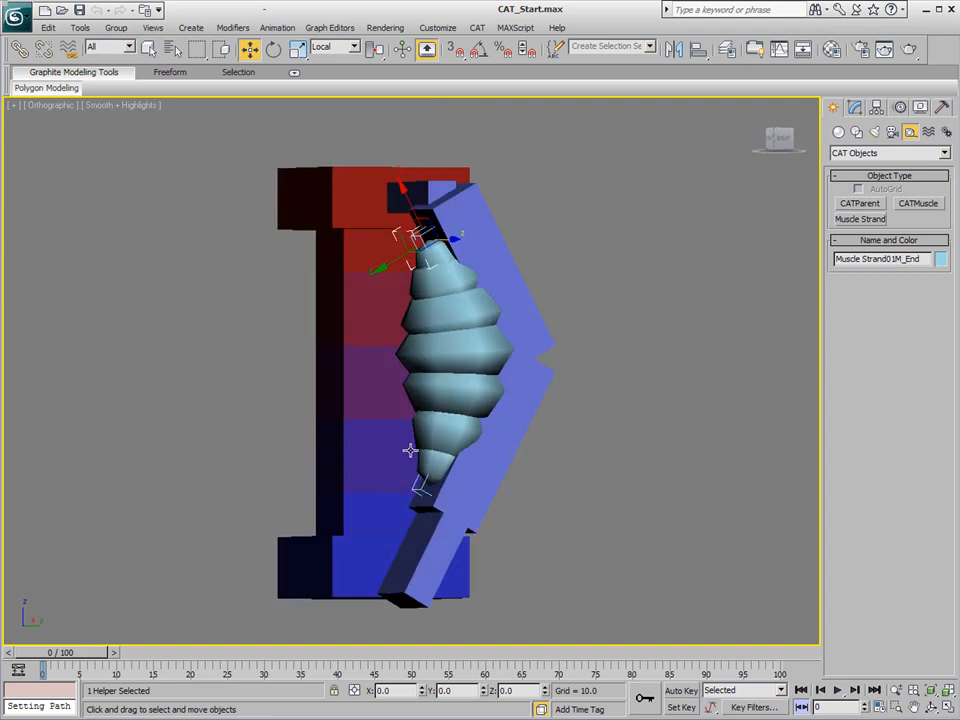
Examine the muscle strand's parameters and toggle its handle visibility off and back on.
click(426, 319)
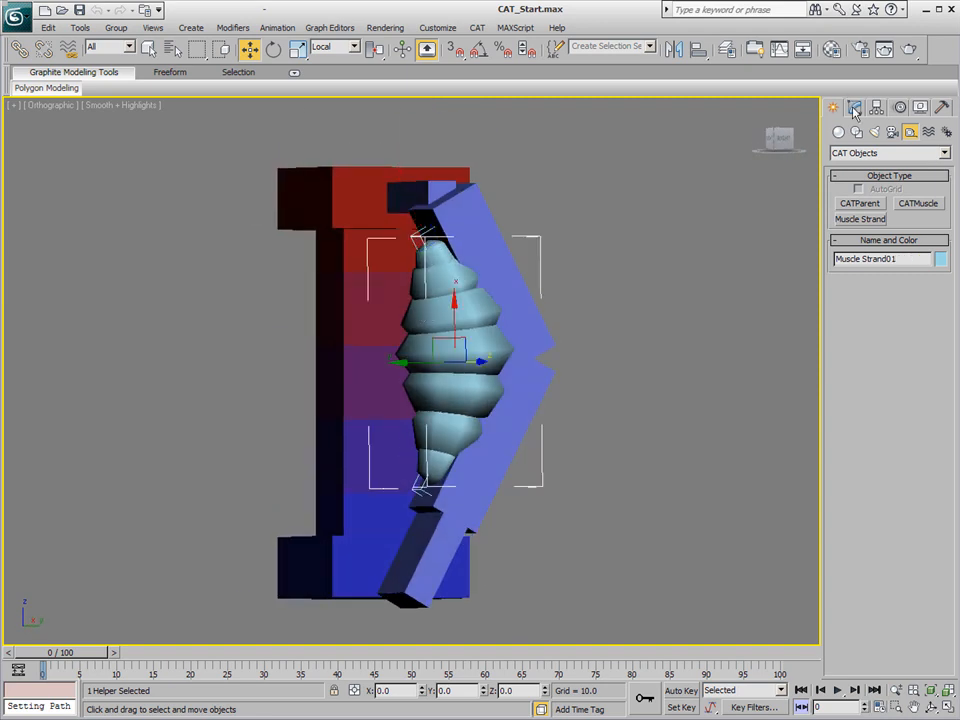
click(855, 107)
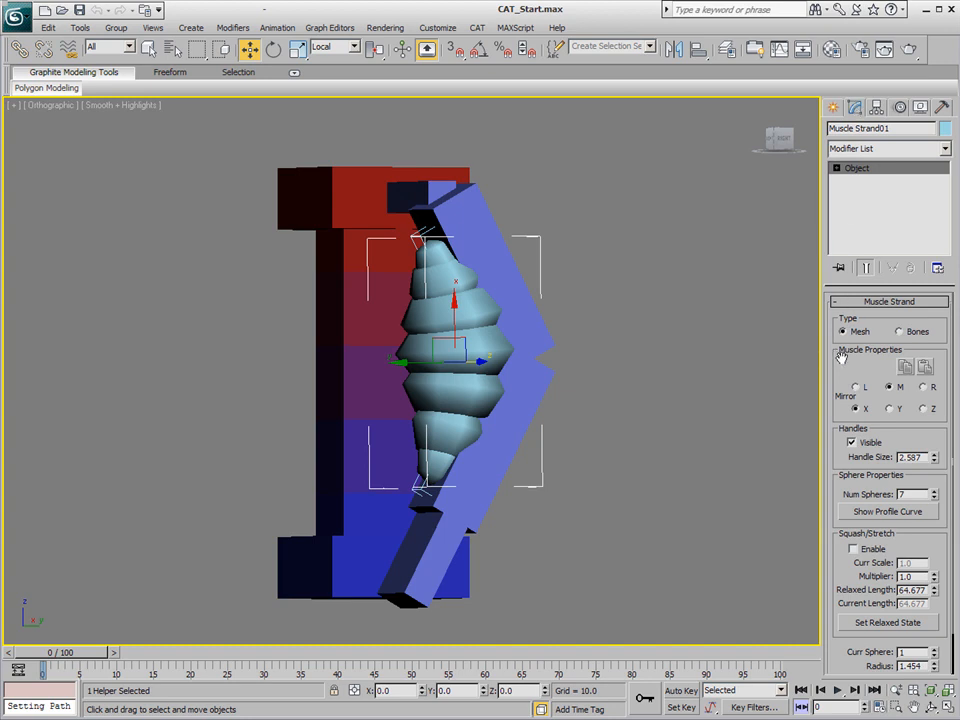
scroll(841, 330, down, 1)
scroll(841, 333, up, 1)
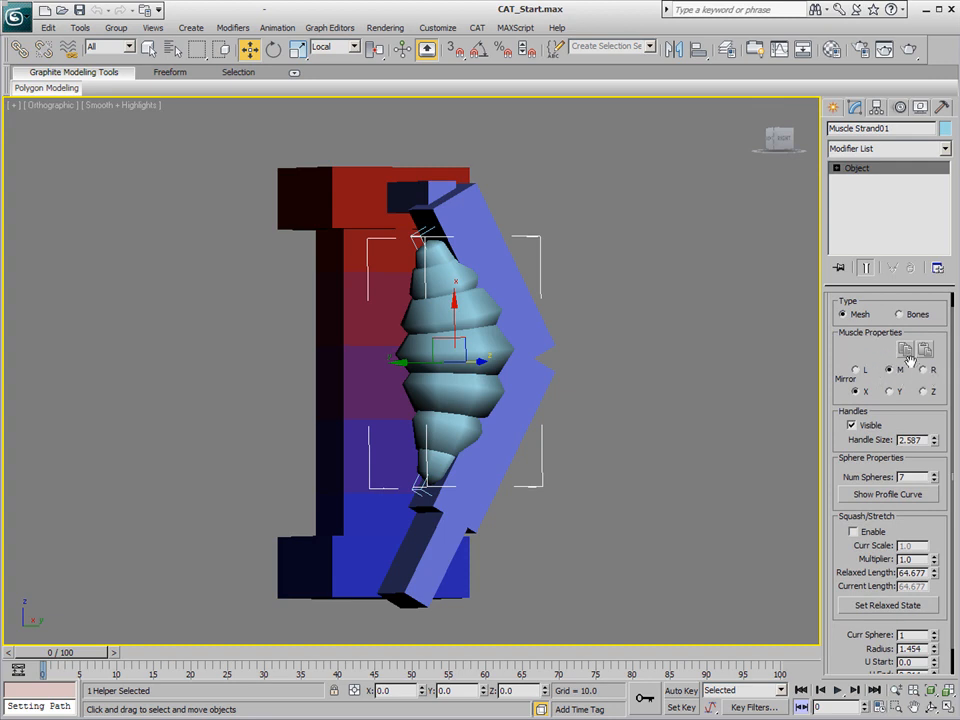
drag(838, 403, 840, 344)
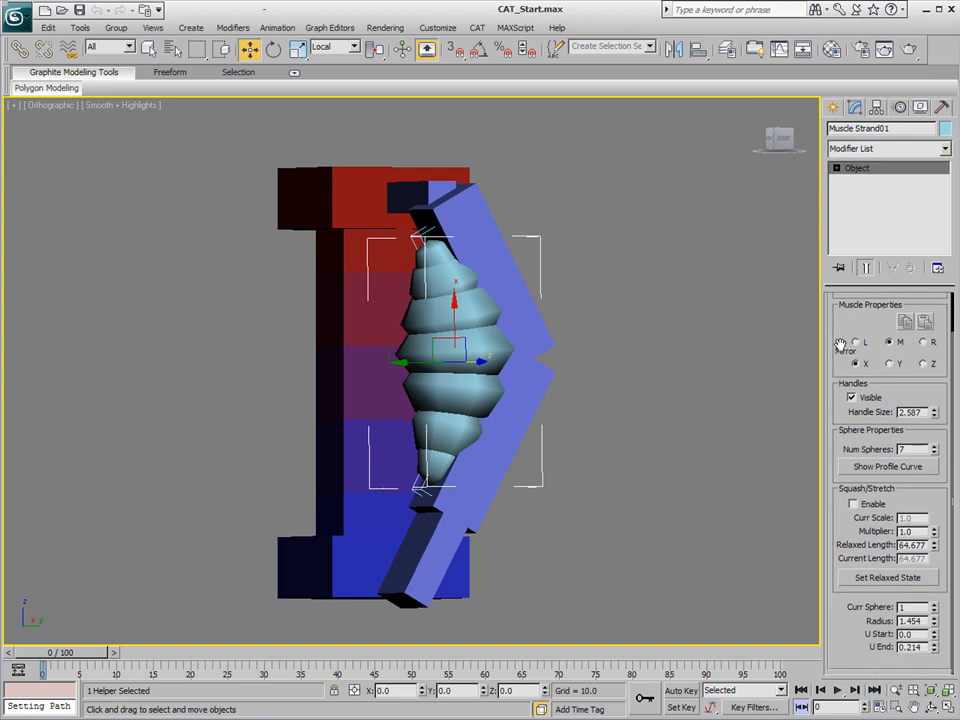
click(851, 398)
click(851, 398)
Display the viewport in Wireframe and select the muscle strand's upper inner curve handle (EndHdl).
mouse_move(46, 88)
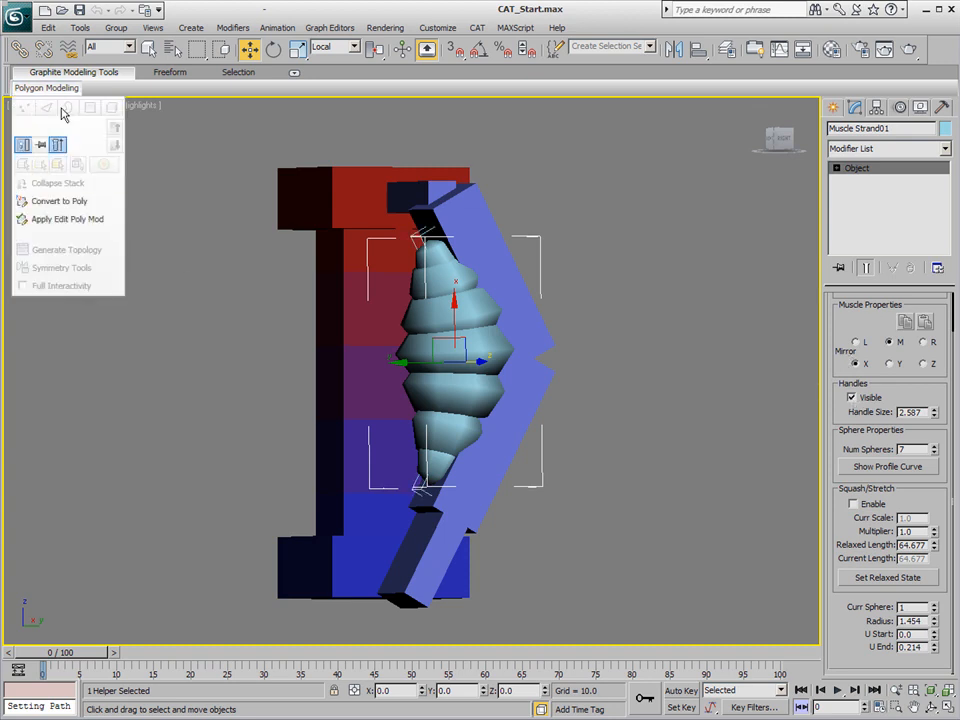
click(139, 106)
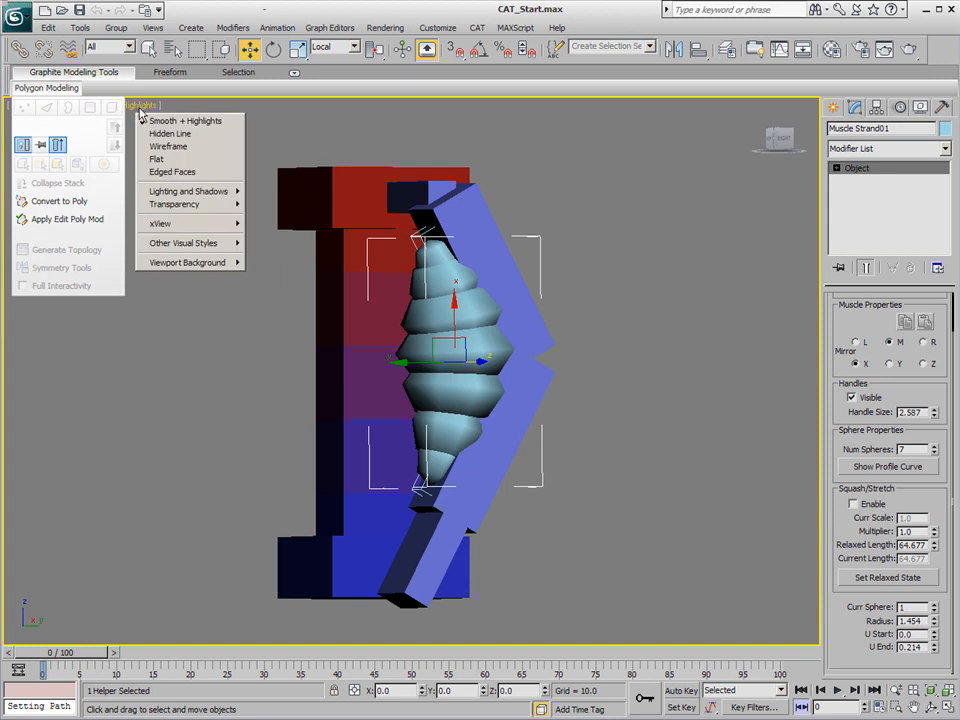
click(168, 146)
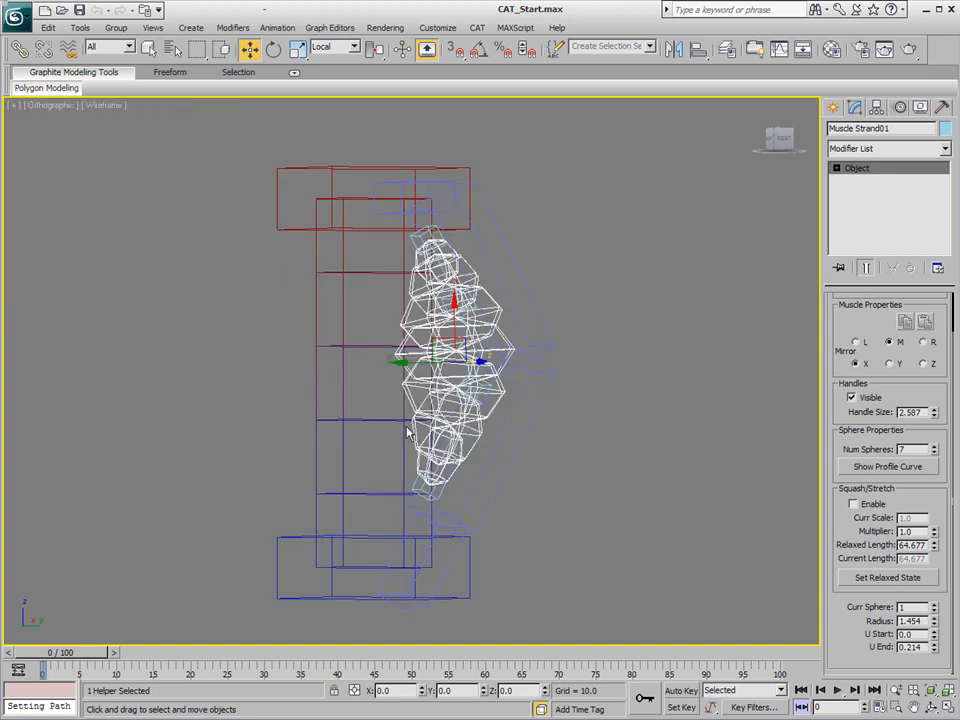
click(464, 303)
scroll(521, 429, up, 5)
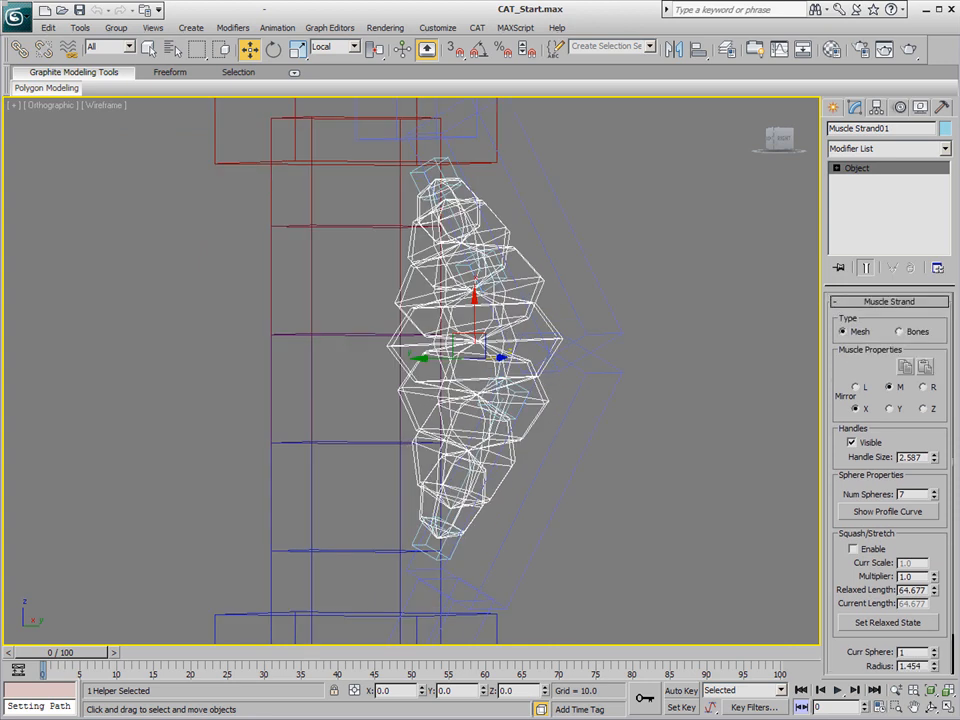
scroll(437, 314, down, 2)
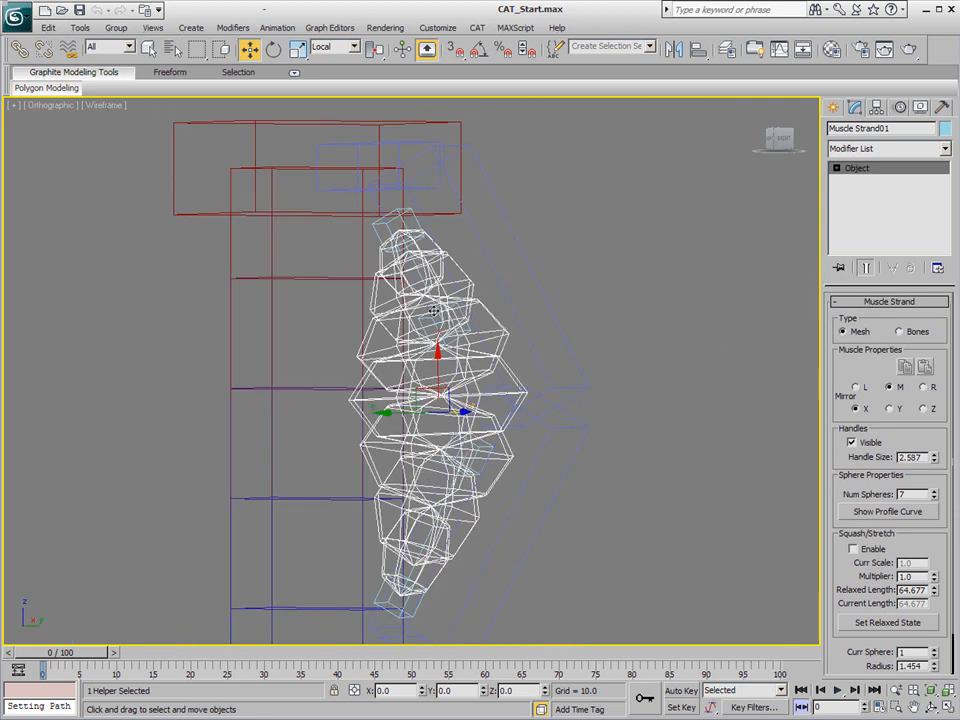
click(429, 317)
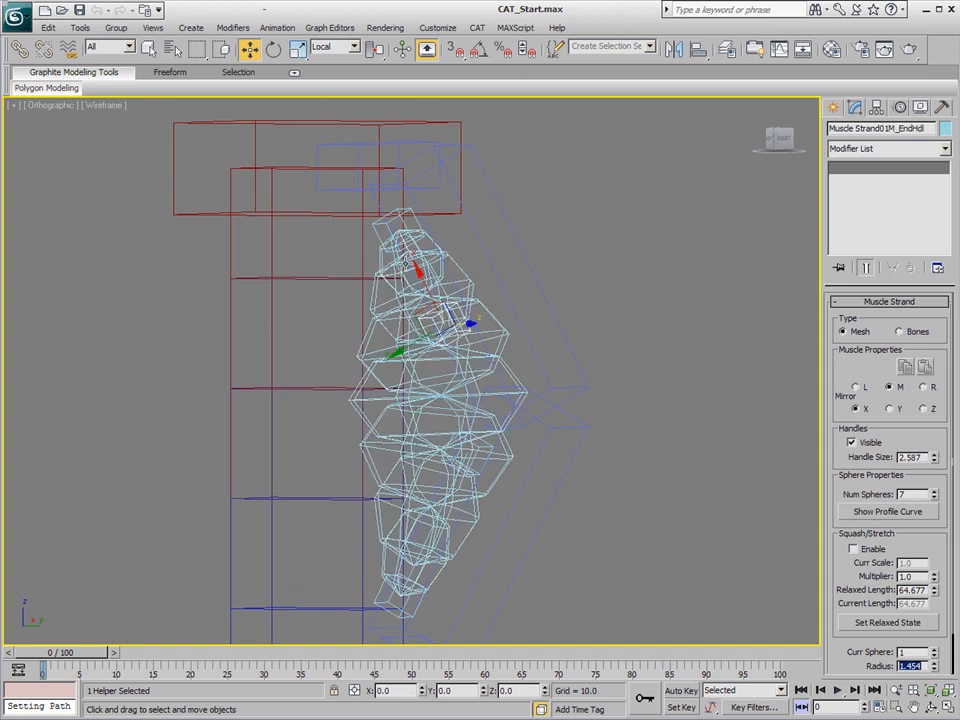
Set the muscle strand's number of spheres to 3 and shift its upper and lower inner curve handles toward the spine.
drag(935, 498, 935, 498)
click(934, 491)
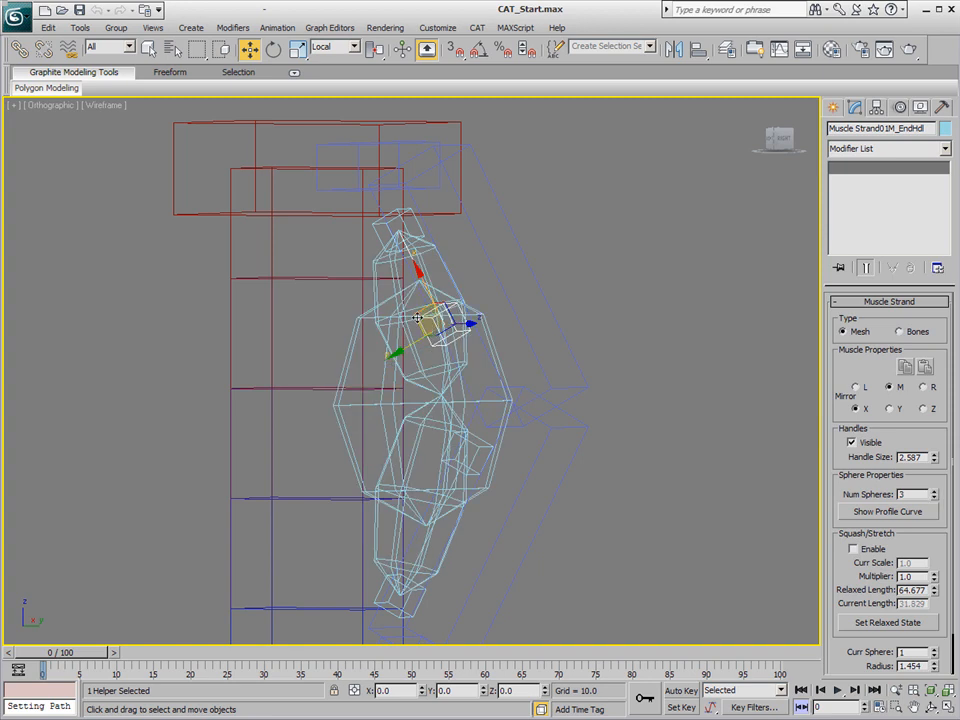
mouse_move(418, 318)
mouse_down()
mouse_move(296, 311)
mouse_move(231, 236)
mouse_move(276, 121)
mouse_move(232, 284)
mouse_move(492, 305)
mouse_move(420, 333)
mouse_move(218, 232)
mouse_move(200, 277)
mouse_move(462, 339)
mouse_move(164, 370)
mouse_move(246, 364)
mouse_move(553, 274)
mouse_move(257, 354)
mouse_move(201, 335)
mouse_move(420, 338)
mouse_move(405, 328)
mouse_up()
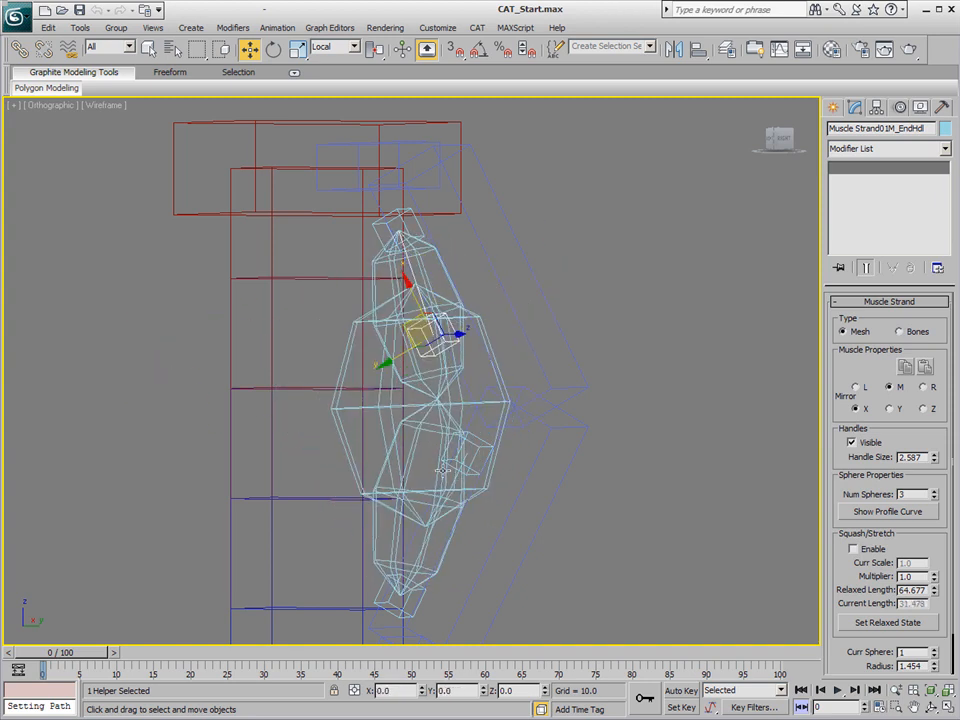
click(470, 432)
drag(465, 427, 381, 428)
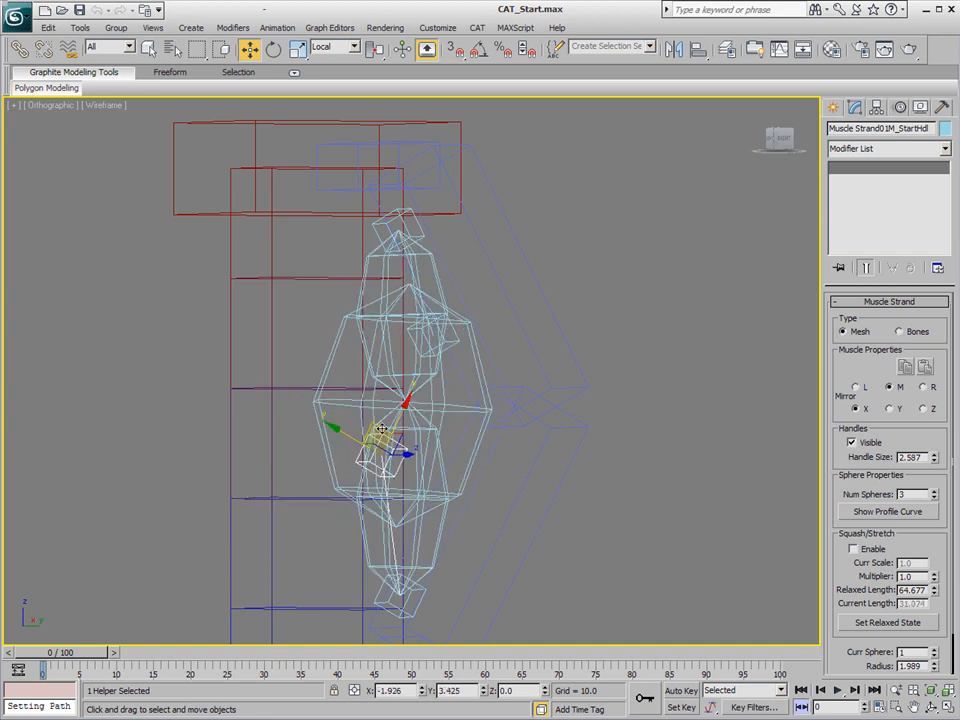
Shift the muscle strand's lower inner curve handle slightly, deselect it and return the viewport to Smooth + Highlights shading.
mouse_move(464, 410)
mouse_down()
mouse_move(459, 444)
mouse_move(456, 432)
mouse_up()
alt+middle_drag(422, 502, 465, 510)
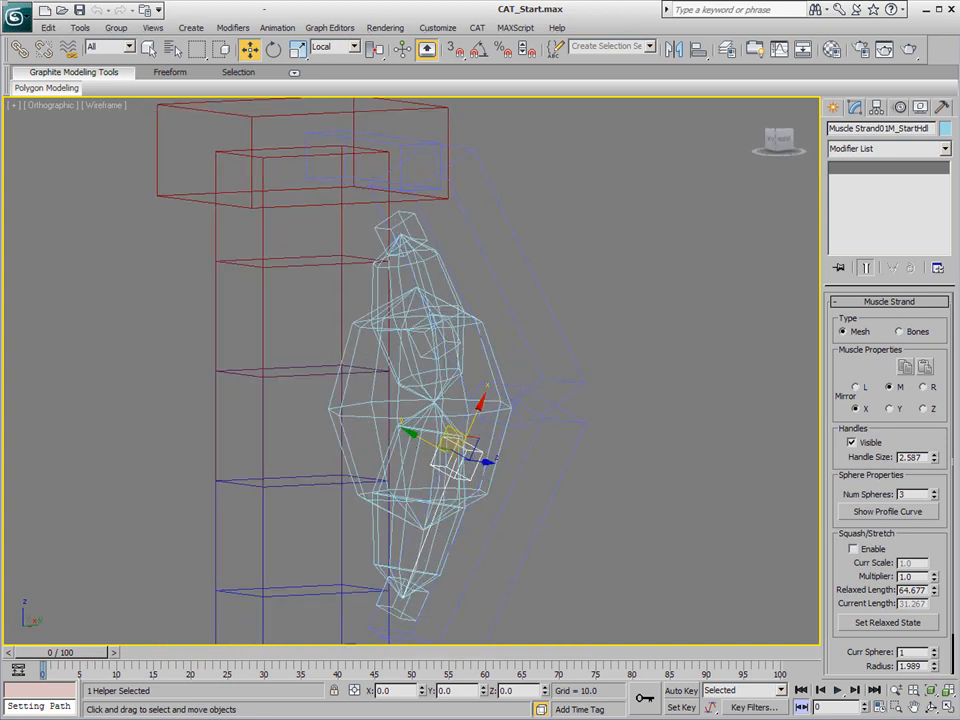
click(110, 112)
click(104, 105)
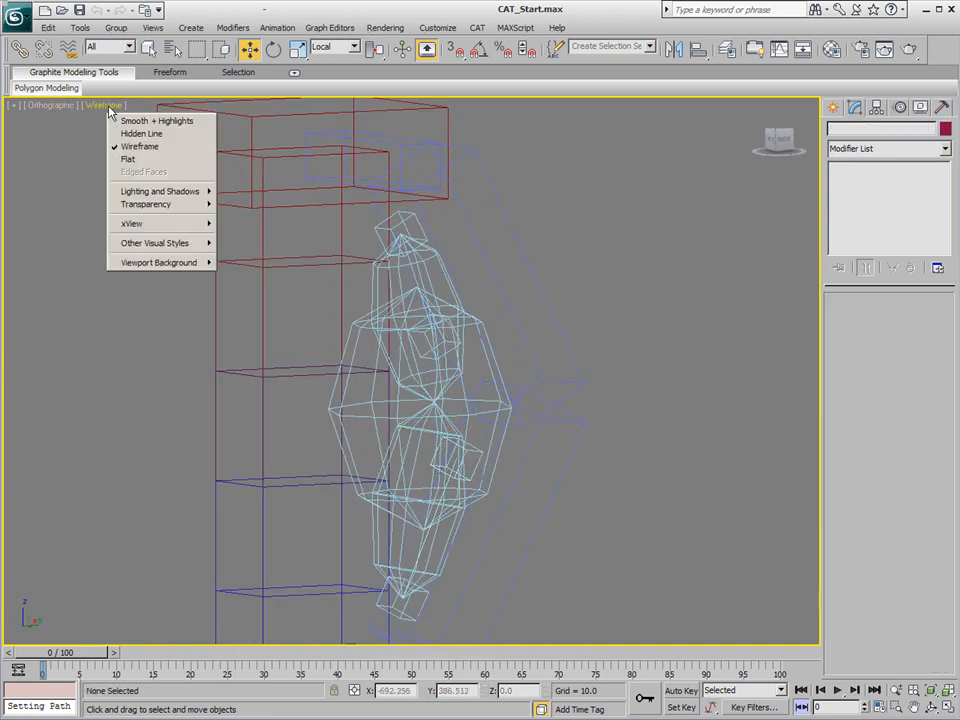
click(123, 125)
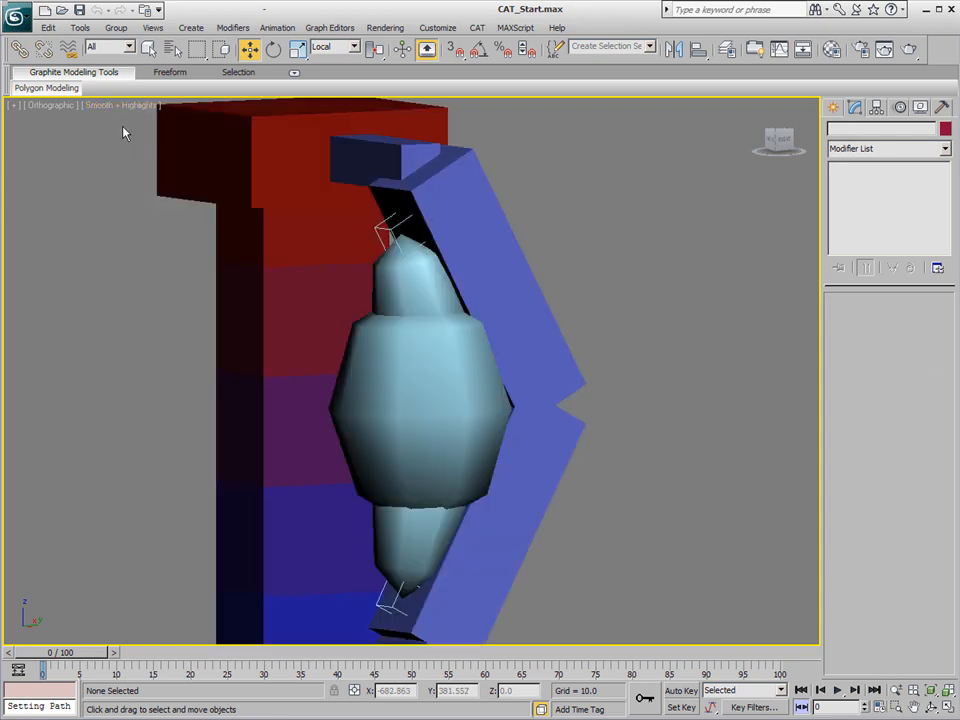
Select the muscle strand, set its number of spheres to 5 and show its profile curve.
click(395, 368)
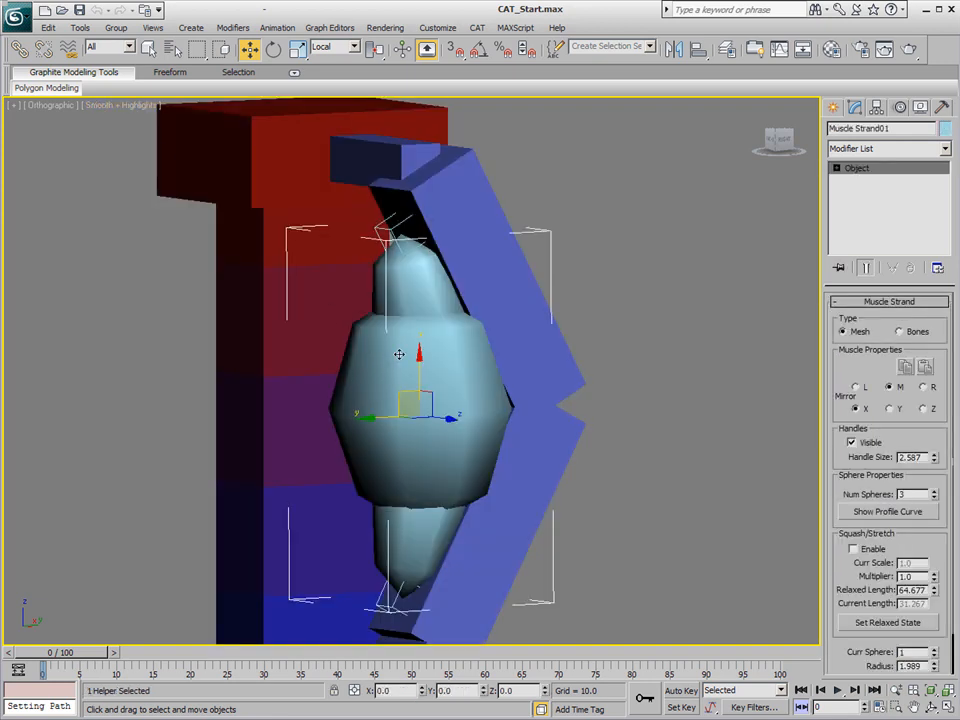
click(934, 491)
click(934, 491)
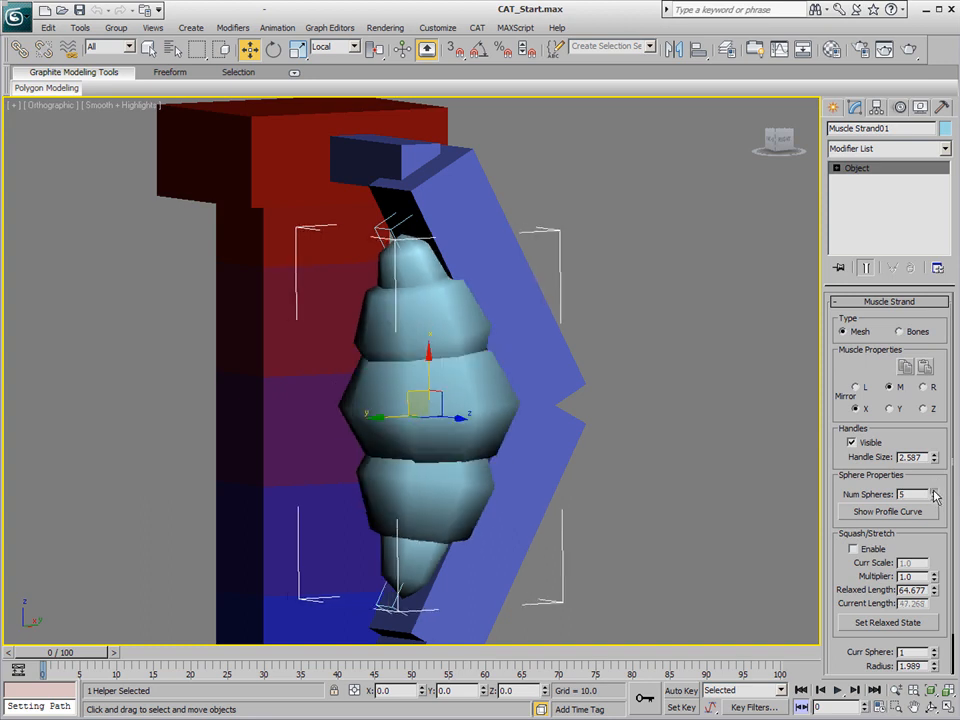
alt+middle_drag(358, 330, 557, 433)
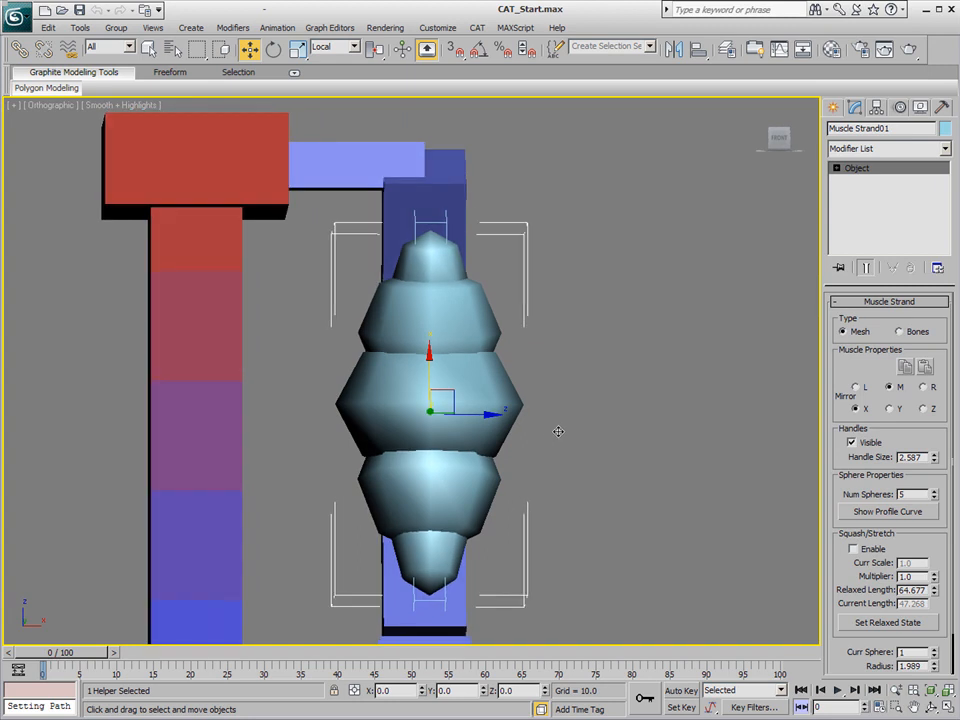
click(903, 513)
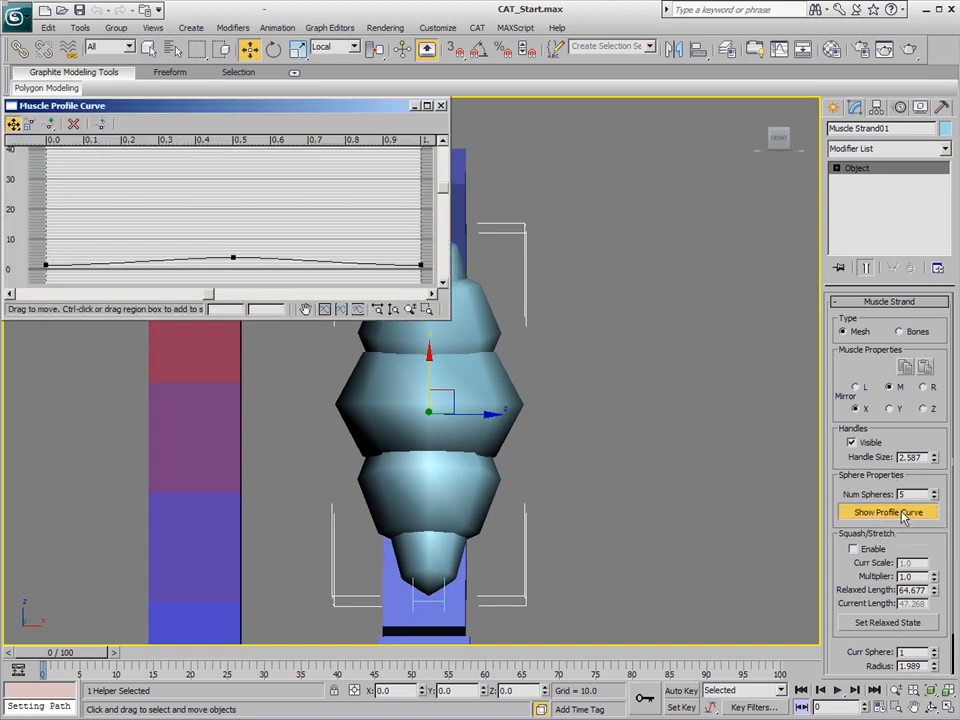
alt+middle_drag(576, 511, 460, 209)
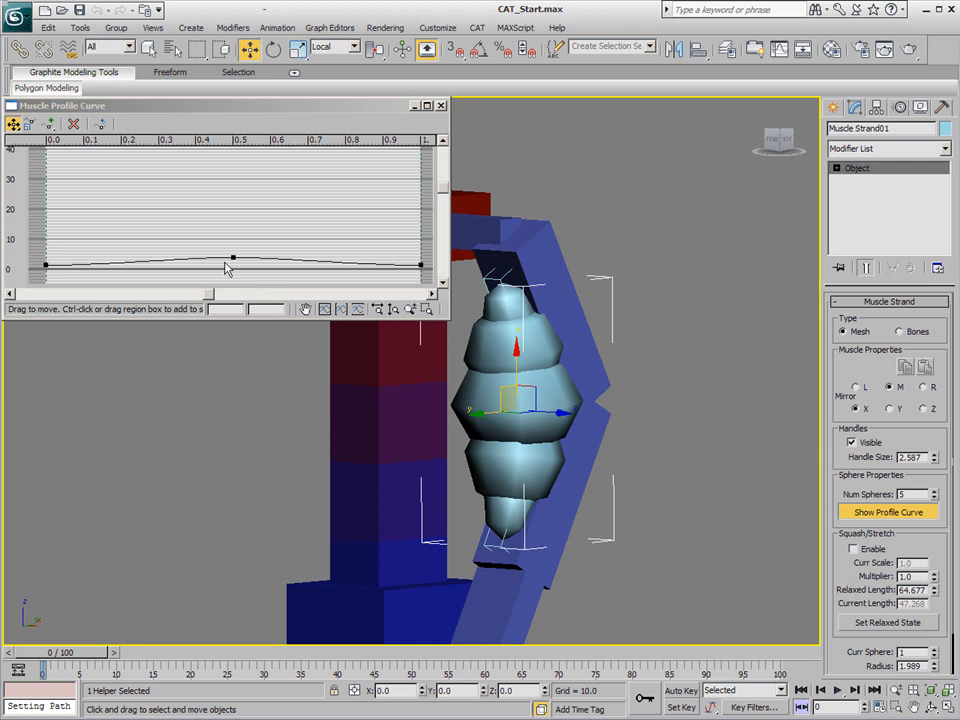
Add two control points to the muscle profile curve, at about 0.16 and 0.72 along its length.
mouse_move(232, 259)
mouse_down()
mouse_move(232, 221)
mouse_move(232, 258)
mouse_up()
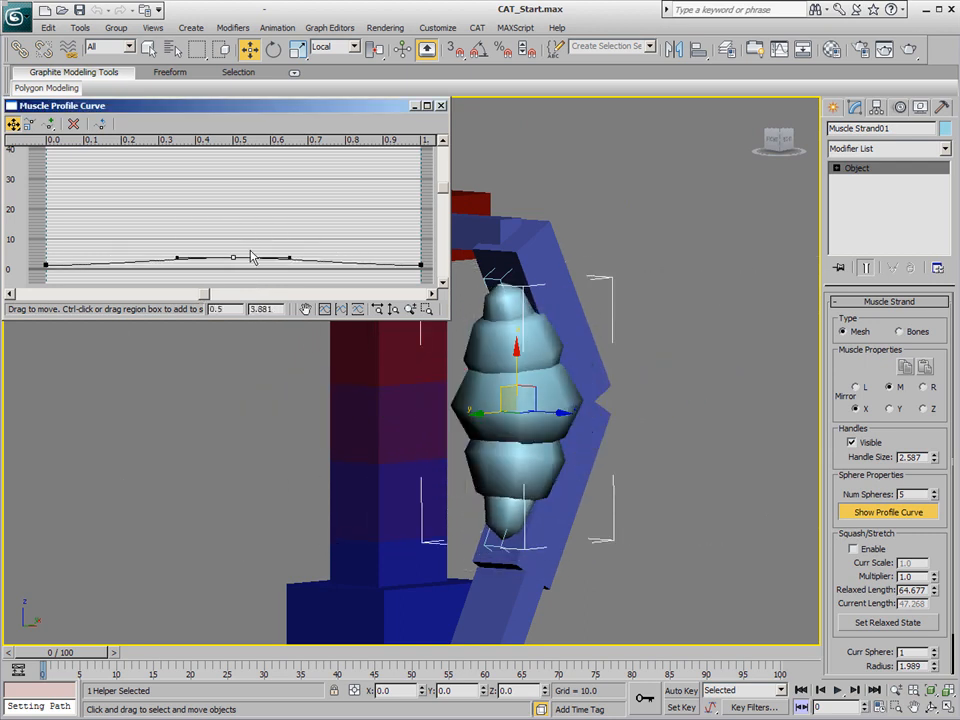
click(48, 124)
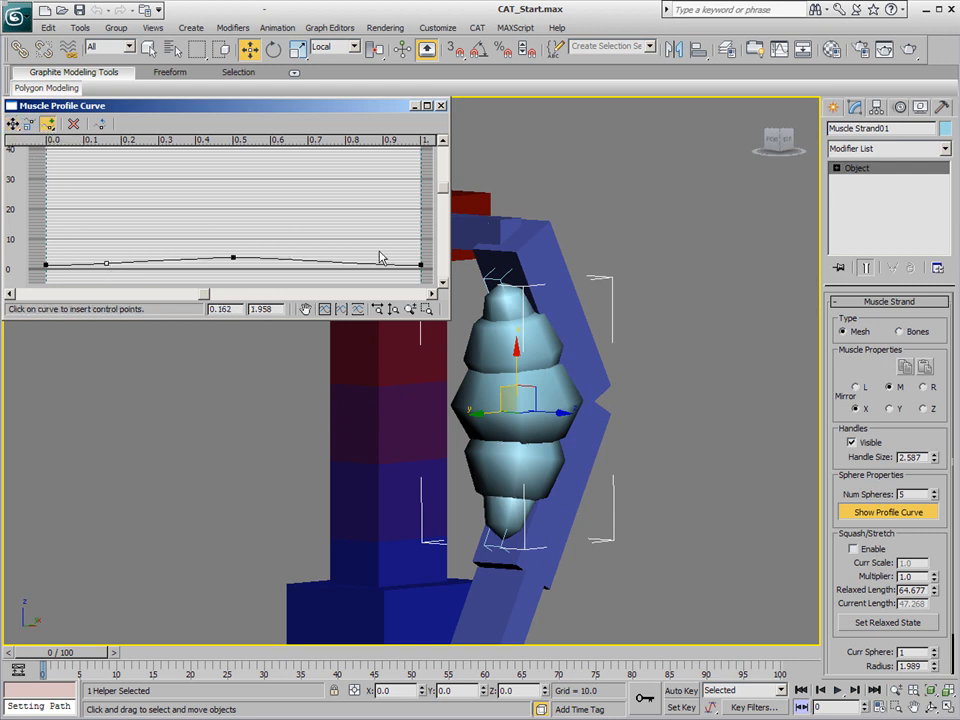
click(315, 262)
click(13, 124)
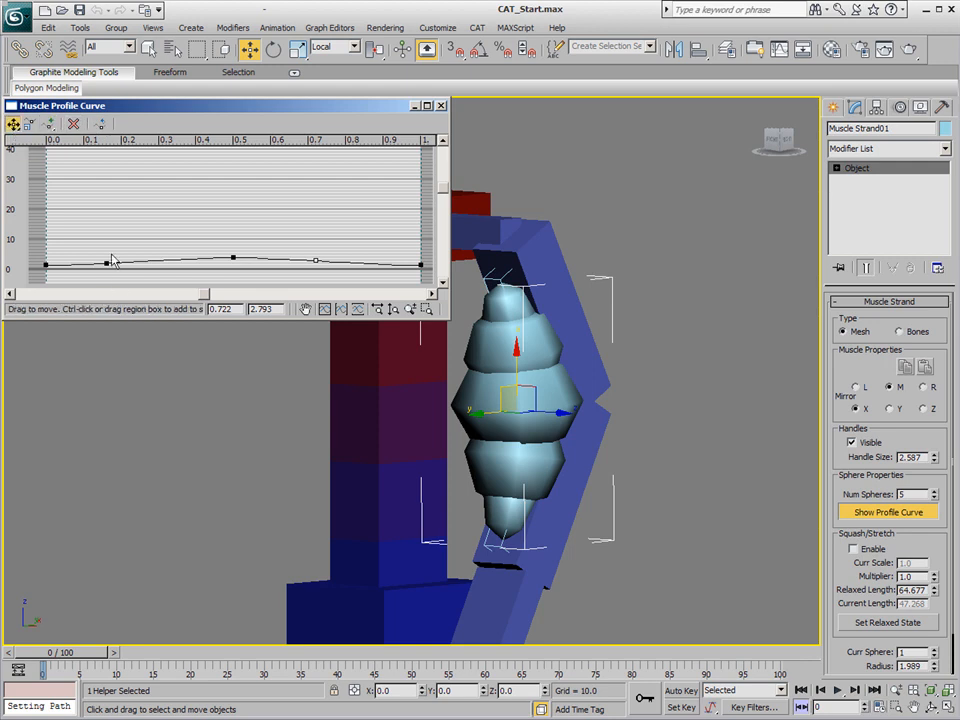
Raise the first added curve point to about 5.7 as Bezier-Smooth, raise the middle point and lower the second added point to about 1.5.
drag(104, 262, 107, 251)
right_click(107, 252)
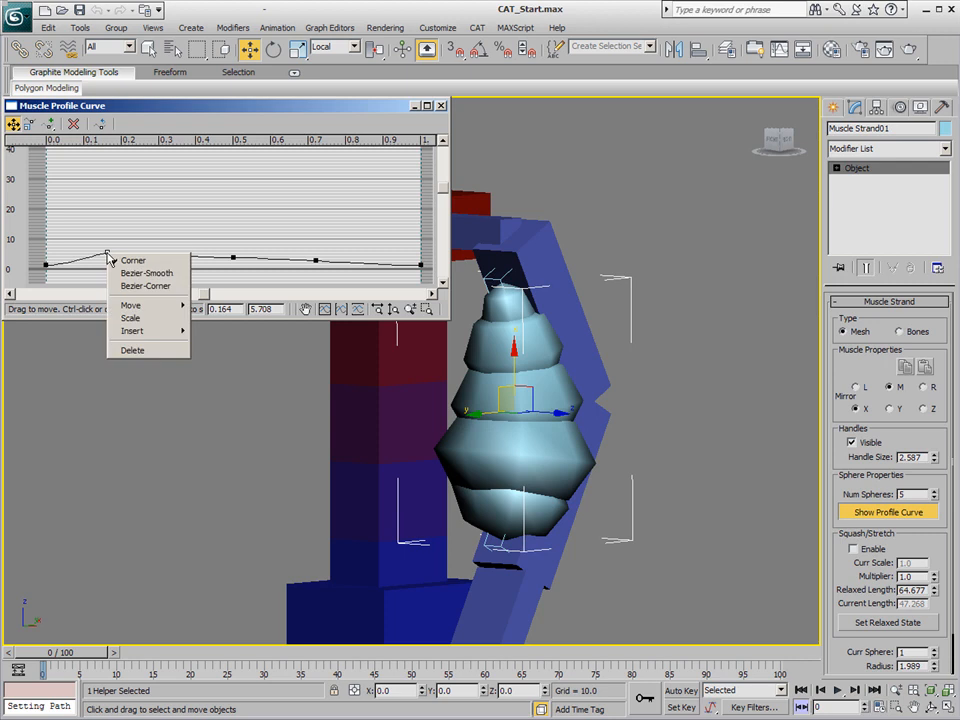
click(118, 272)
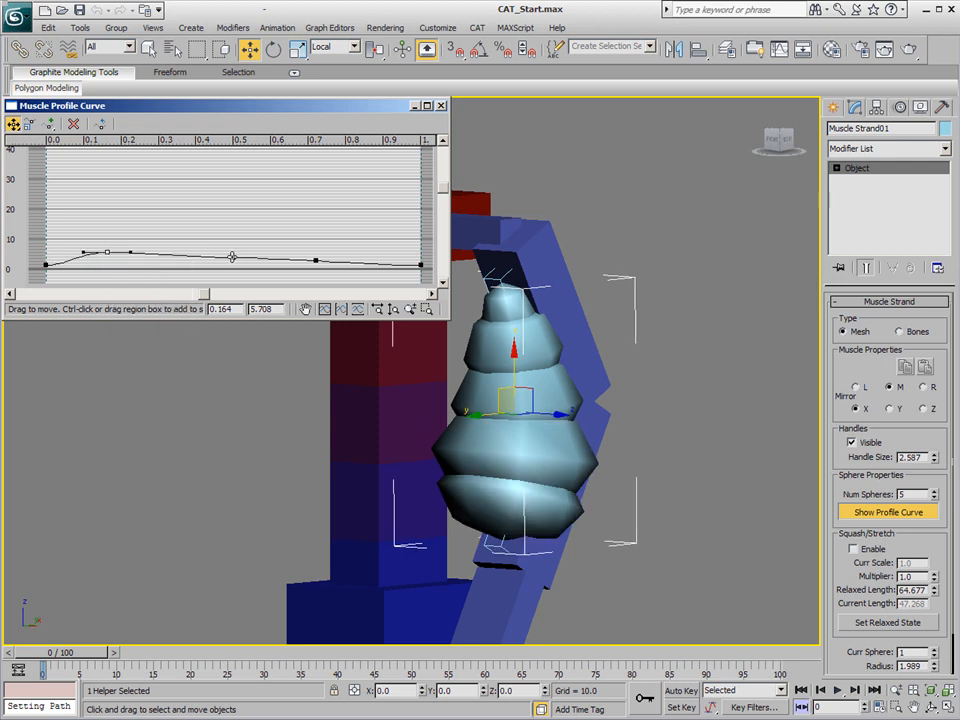
drag(233, 257, 233, 251)
click(317, 260)
drag(317, 260, 316, 264)
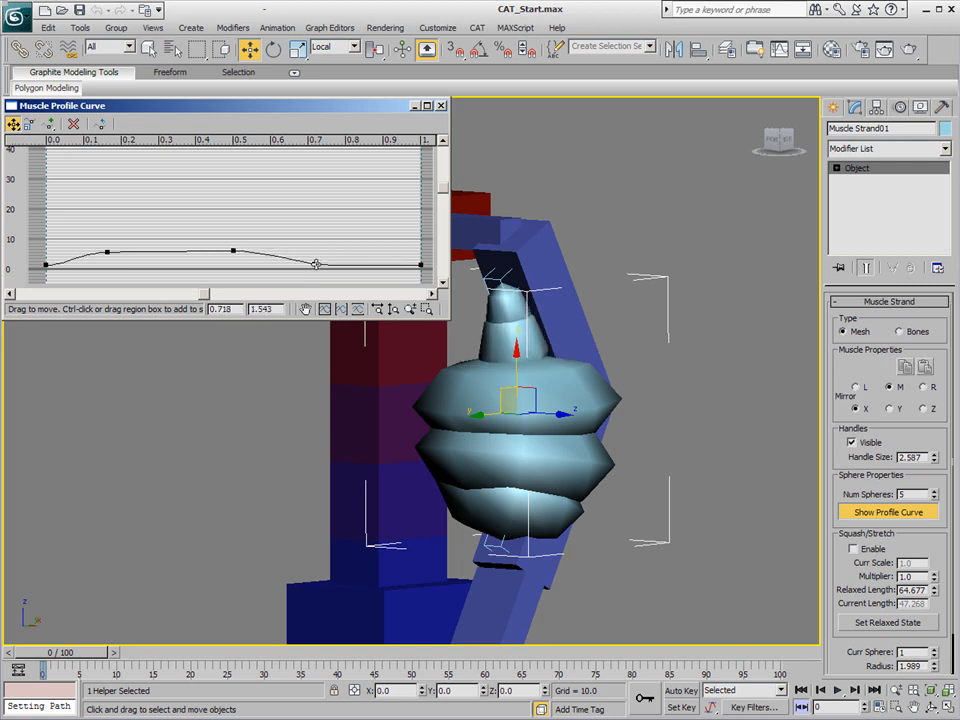
Set the muscle strand's number of spheres to 9.
click(935, 493)
click(935, 493)
click(935, 493)
click(935, 493)
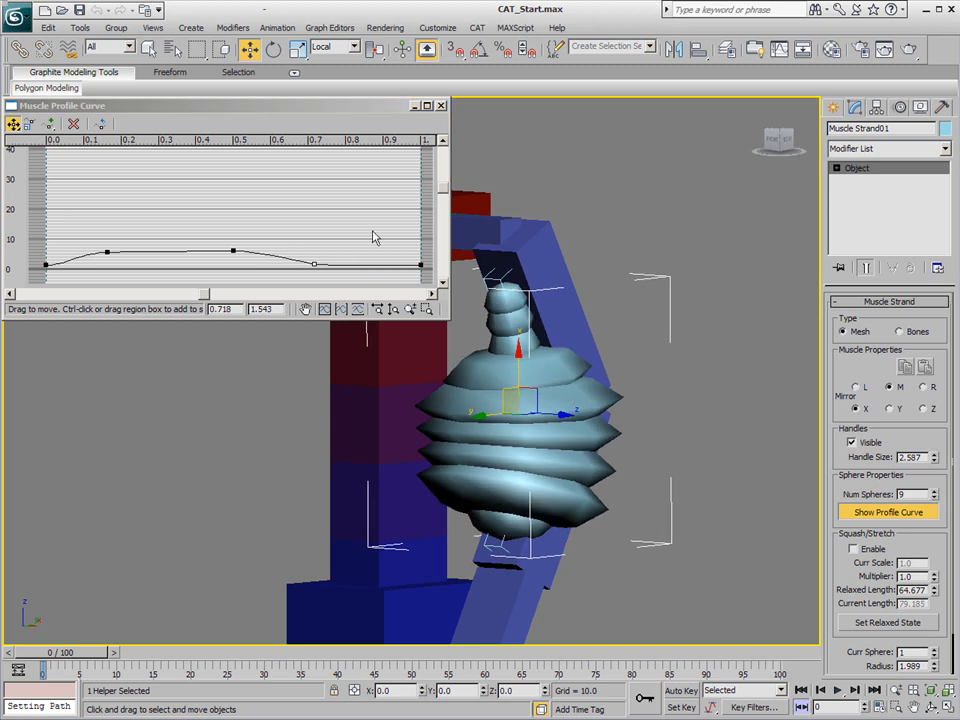
Lower the profile curve's middle point to about 3.4, delete the two added points and close the curve window.
drag(233, 252, 231, 260)
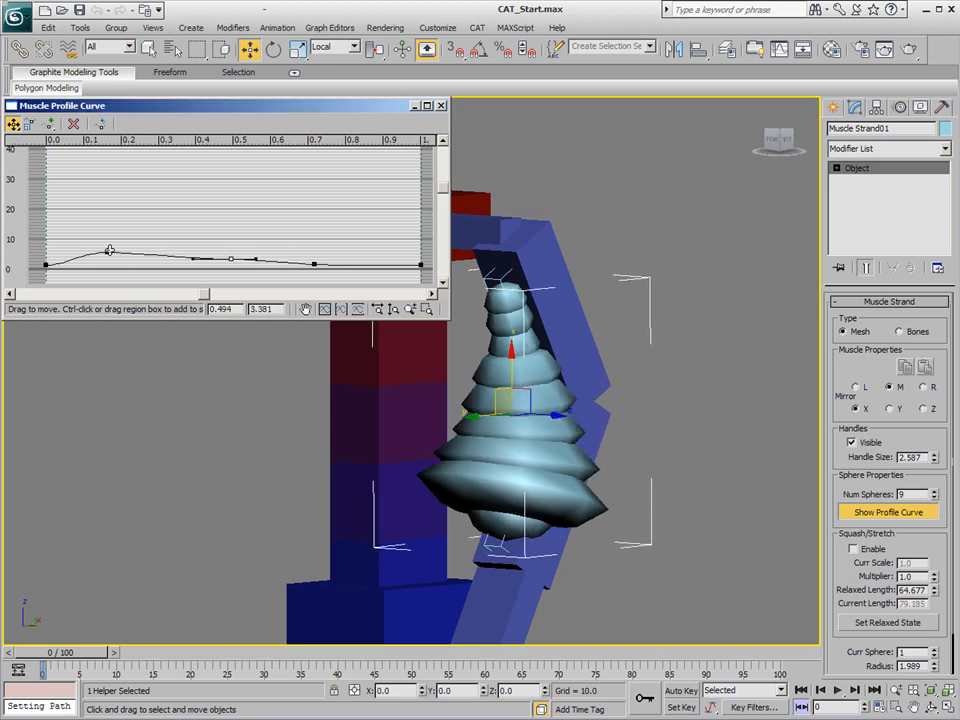
drag(109, 250, 109, 255)
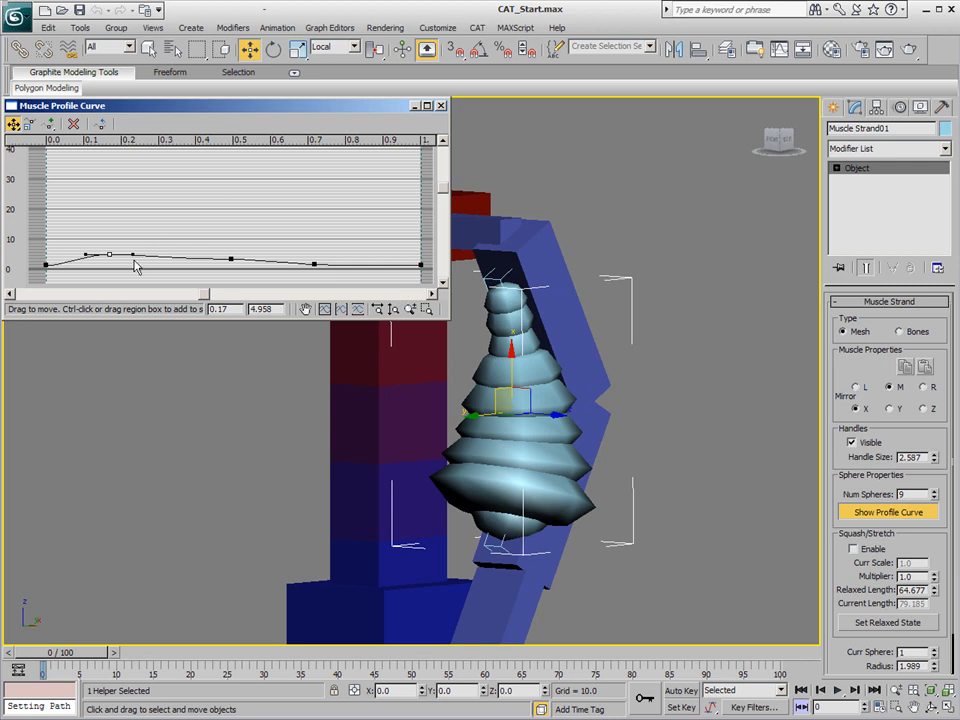
drag(135, 241, 90, 271)
key(Delete)
drag(326, 249, 280, 295)
key(Delete)
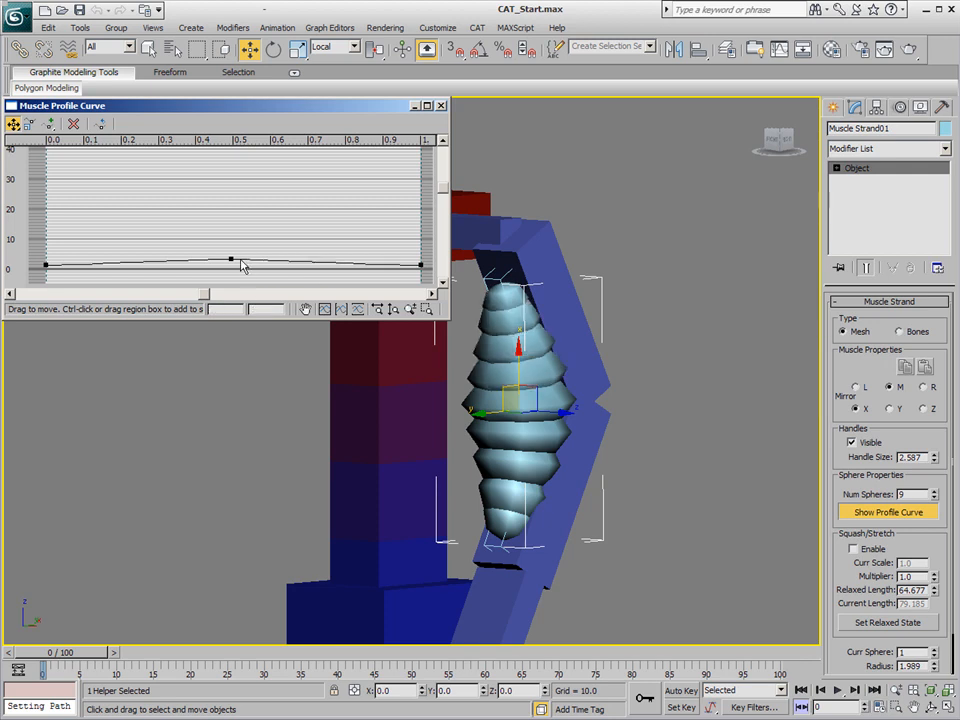
click(230, 259)
click(441, 106)
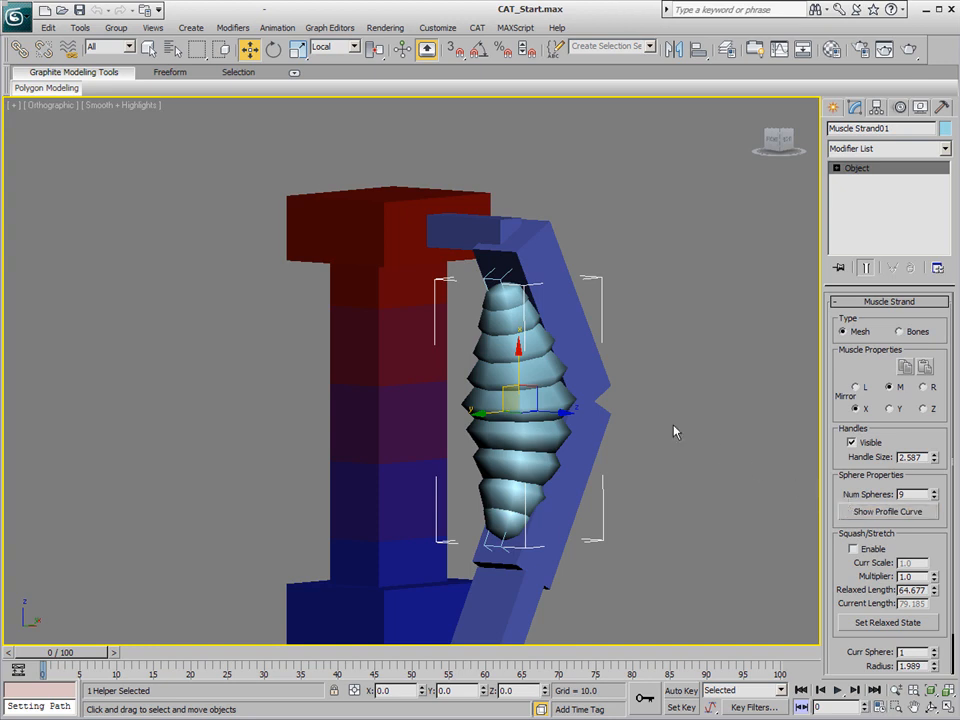
With Auto Key on at frame 10, select the arm's palm and add an absolute animation layer with animation mode active.
alt+middle_drag(710, 524, 669, 531)
scroll(669, 531, down, 4)
scroll(626, 497, down, 2)
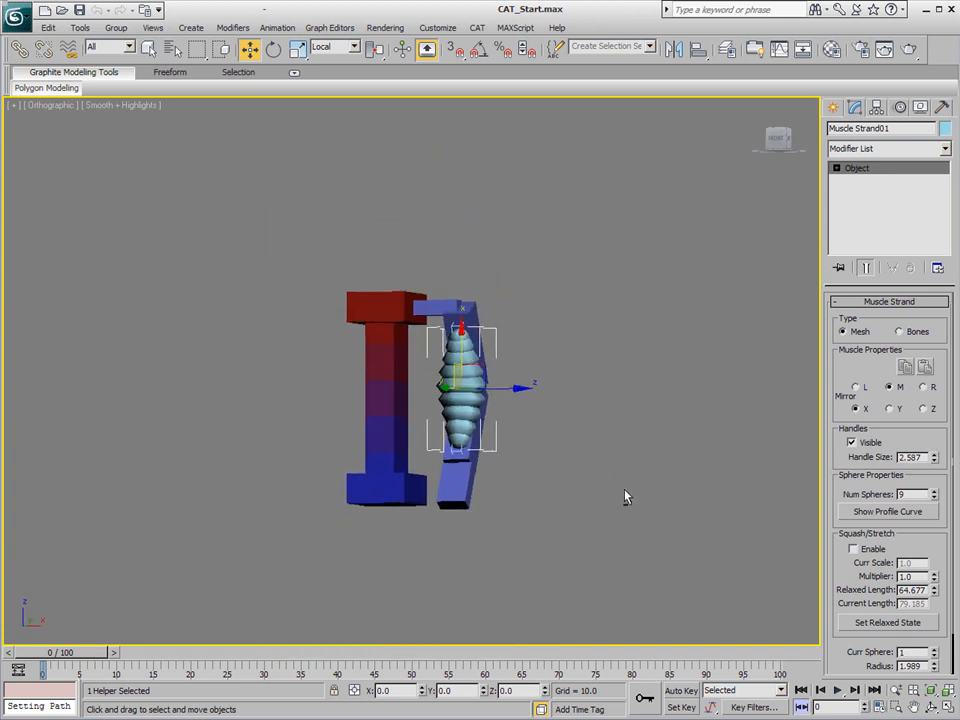
alt+middle_drag(626, 497, 606, 523)
scroll(606, 523, up, 4)
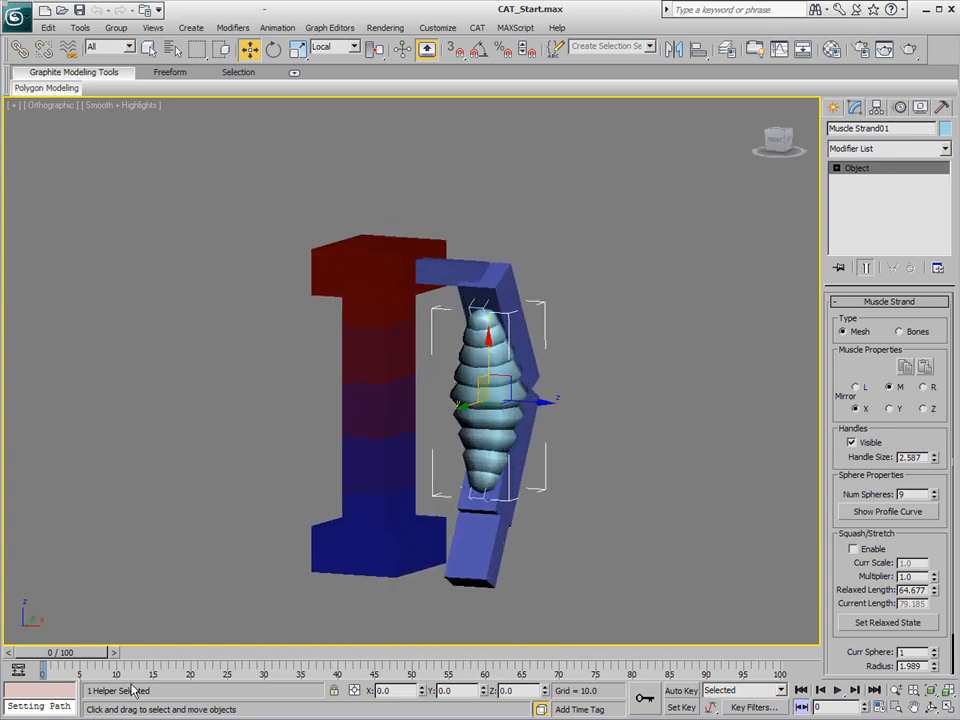
key(n)
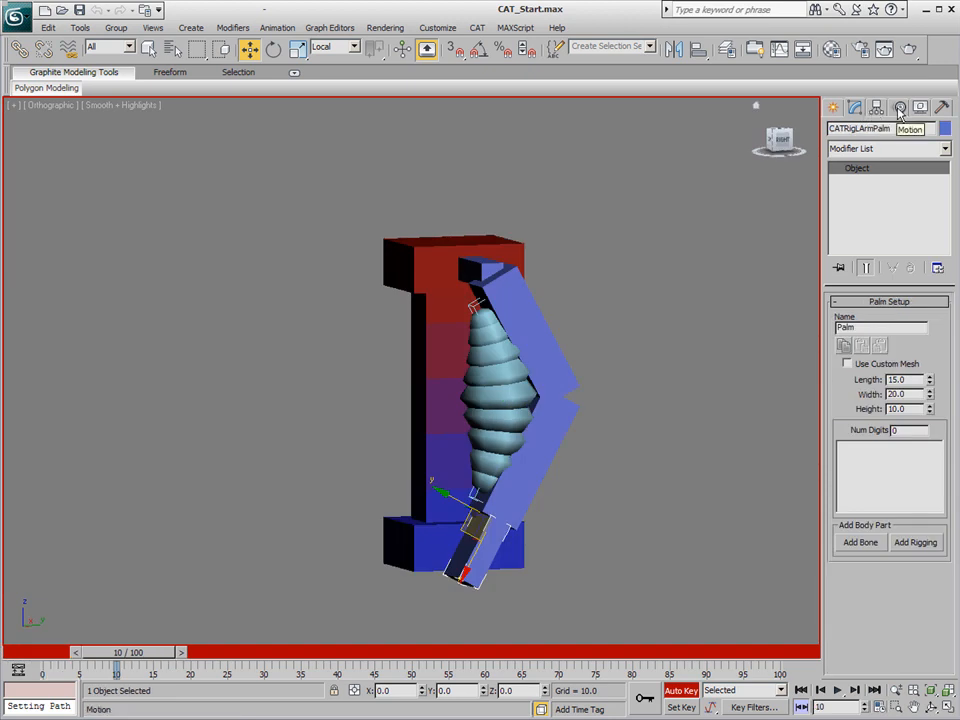
click(900, 108)
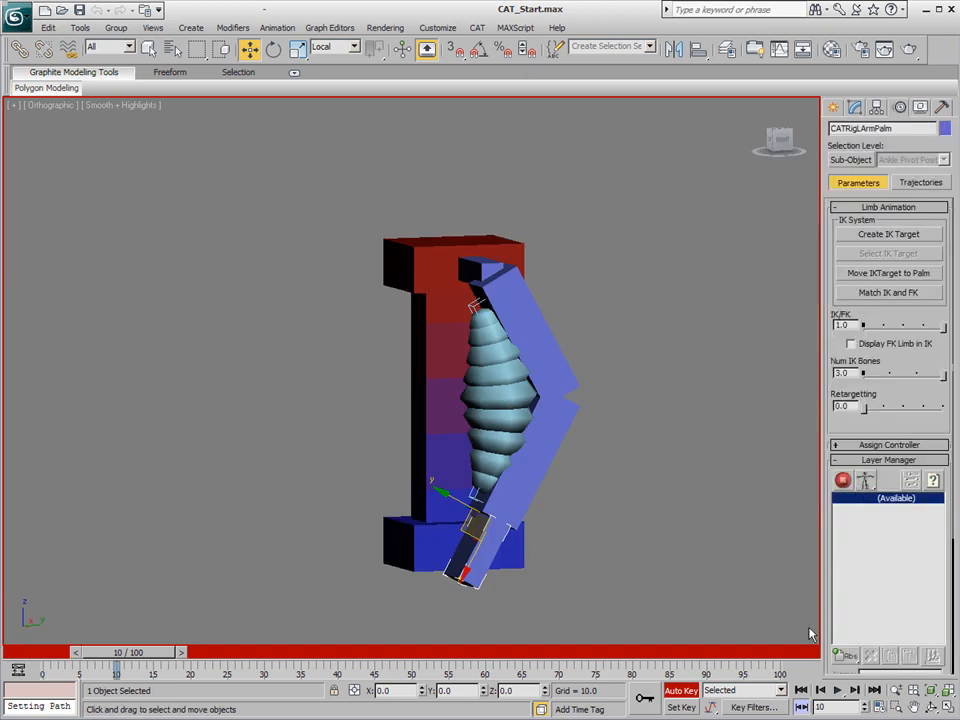
click(842, 657)
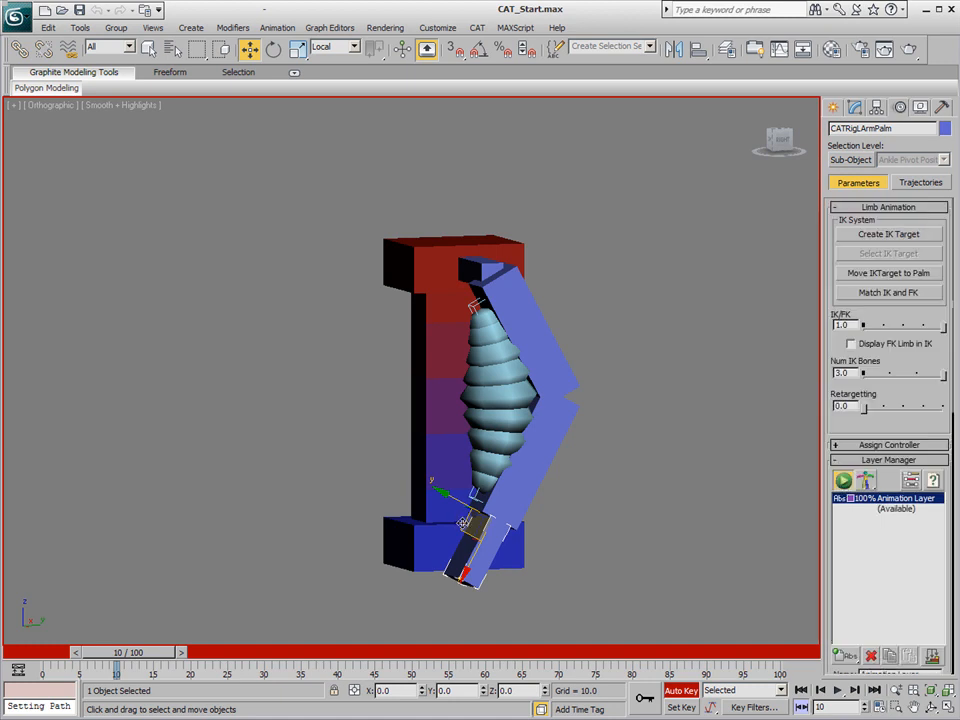
Animate the palm by raising it to bend the arm at frame 10 and lowering it in front of the body at frame 20.
drag(465, 523, 373, 399)
drag(167, 653, 235, 654)
key(w)
drag(369, 400, 390, 537)
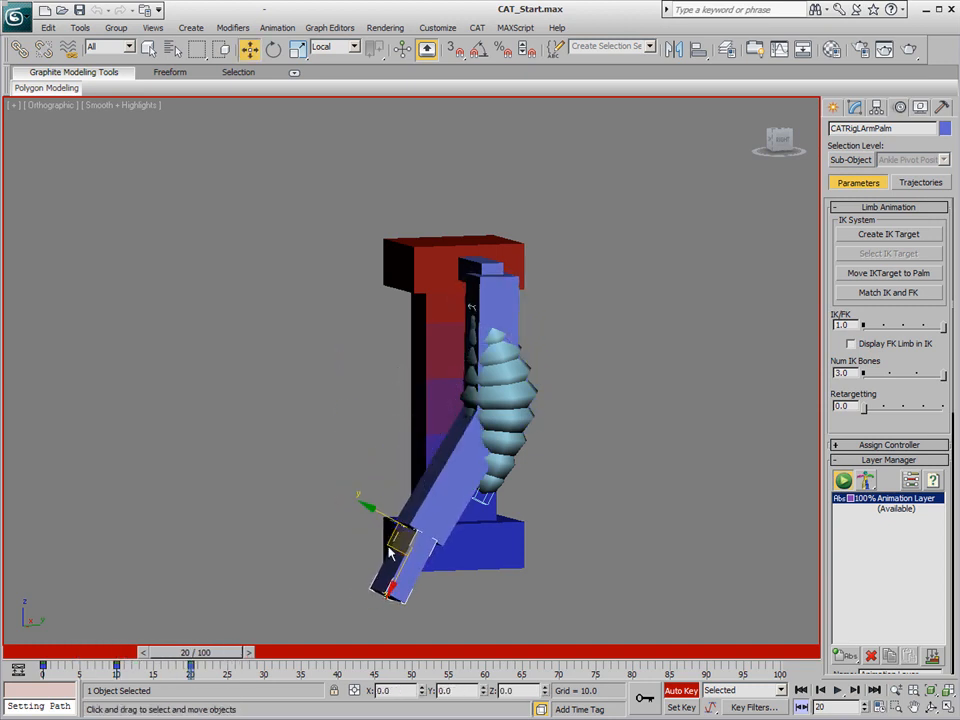
Key the palm raised outward to the side at frame 30 and copy the frame 0 key to about frame 39.
drag(205, 652, 270, 652)
alt+middle_drag(345, 517, 410, 515)
drag(381, 547, 526, 389)
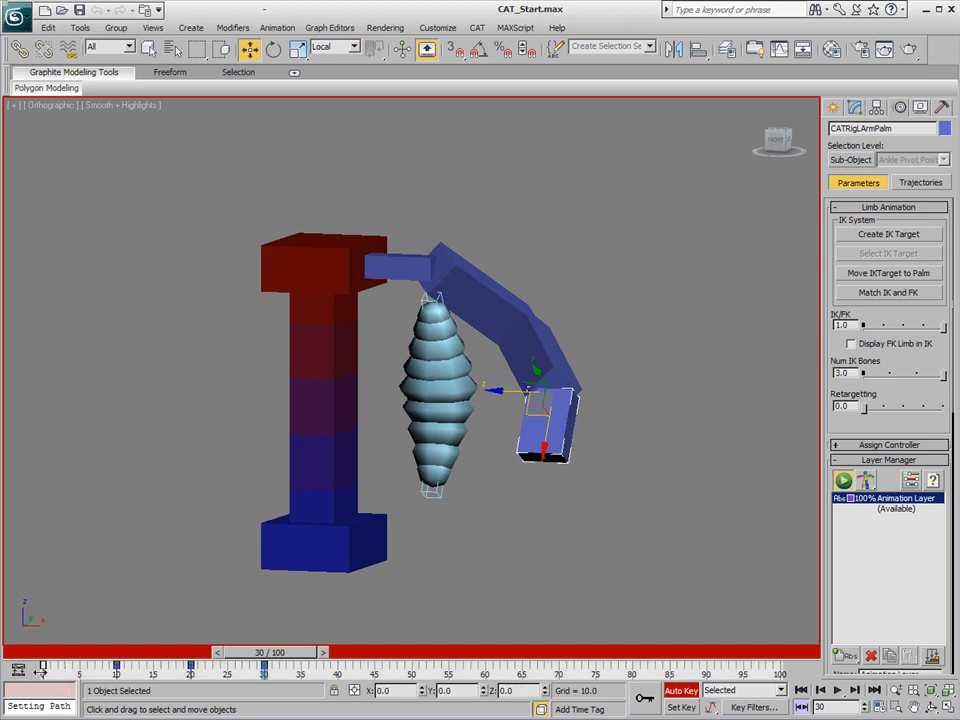
shift+drag(43, 667, 335, 663)
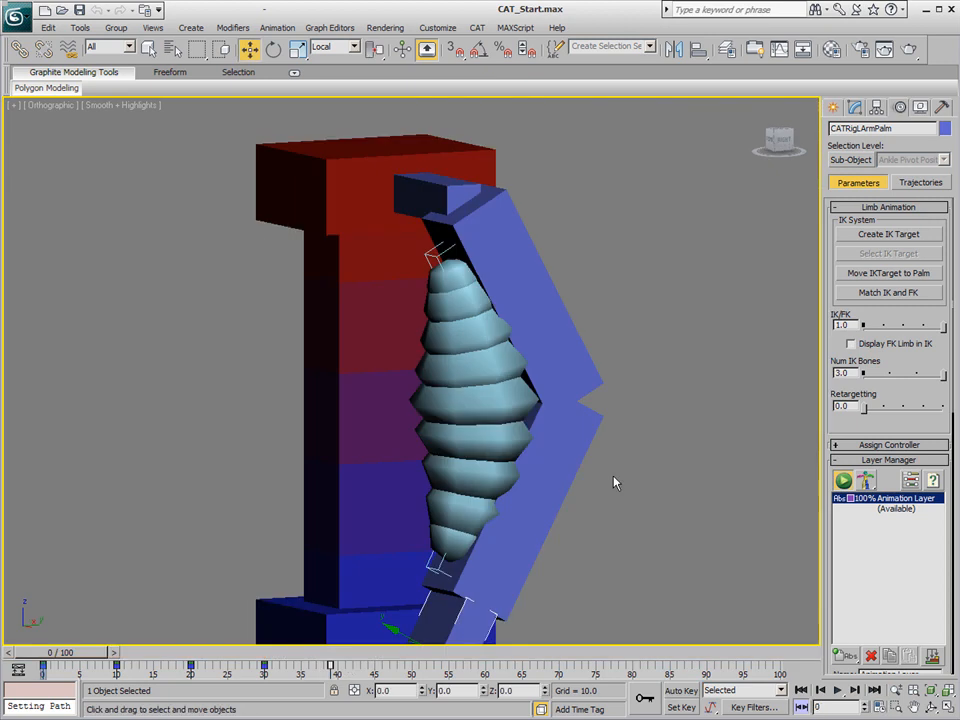
Link the muscle strand's lower Start handle to the forearm and its upper End handle to the upper arm.
scroll(580, 440, up, 3)
middle_drag(580, 440, 563, 440)
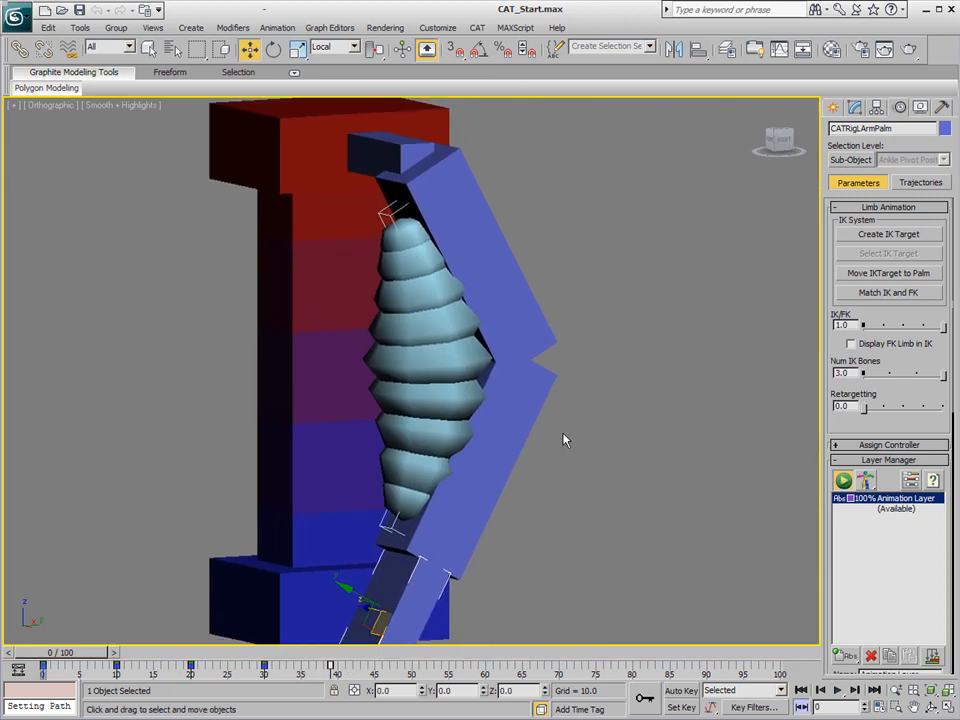
click(381, 213)
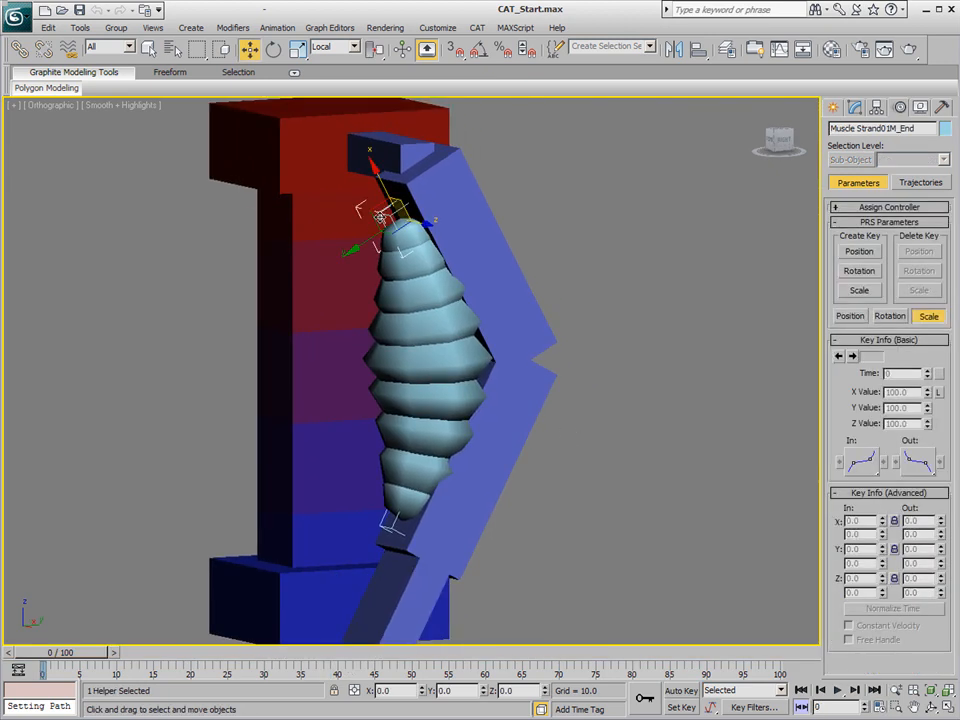
click(383, 524)
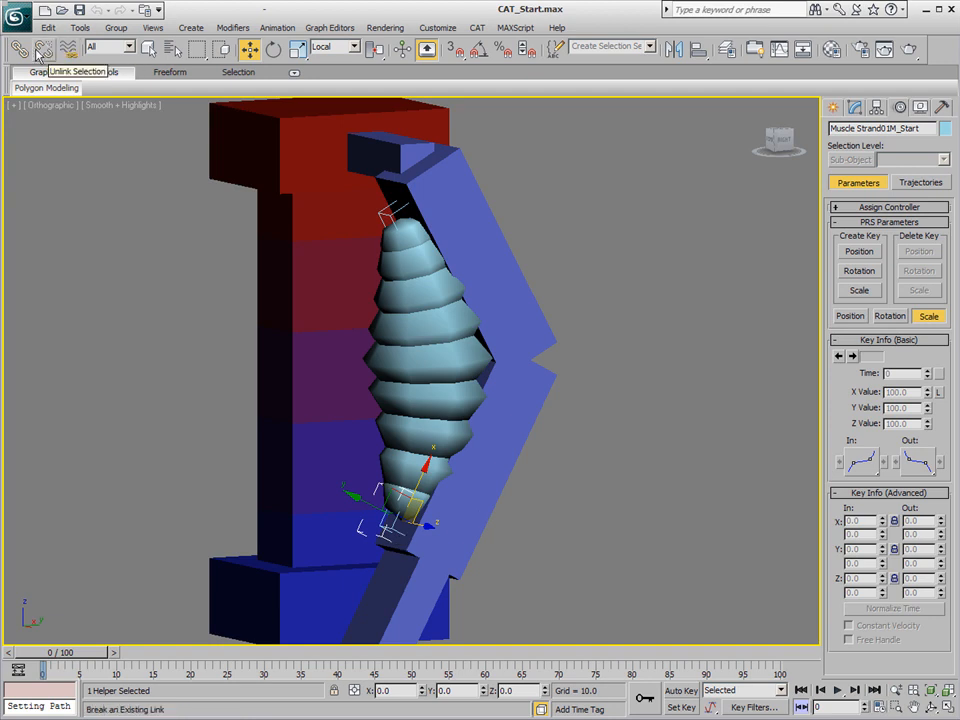
click(19, 48)
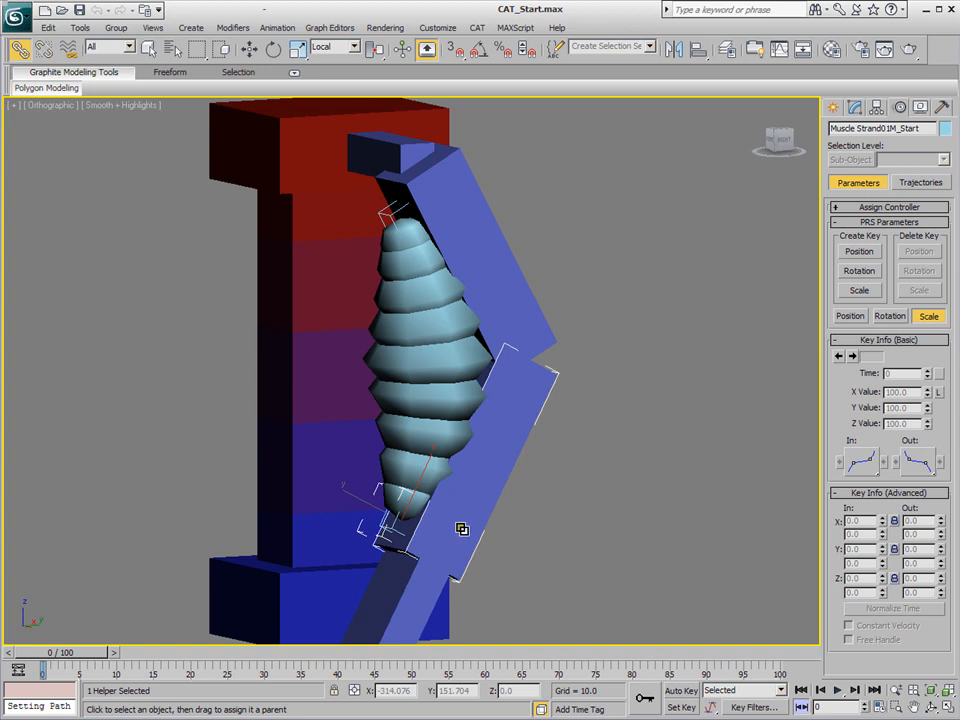
click(387, 215)
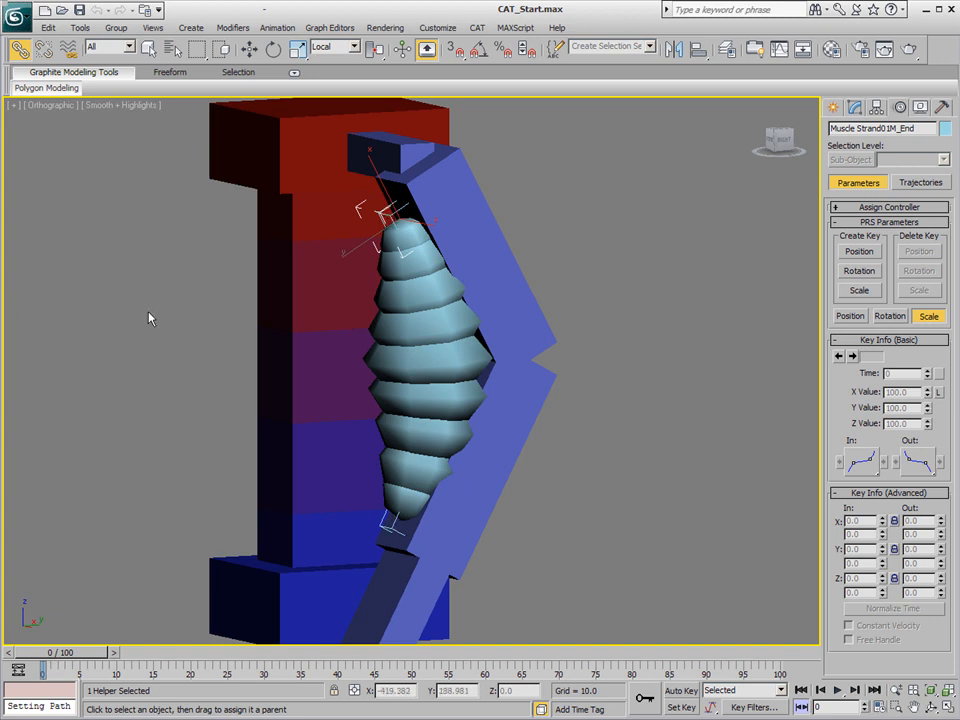
alt+middle_drag(257, 361, 296, 354)
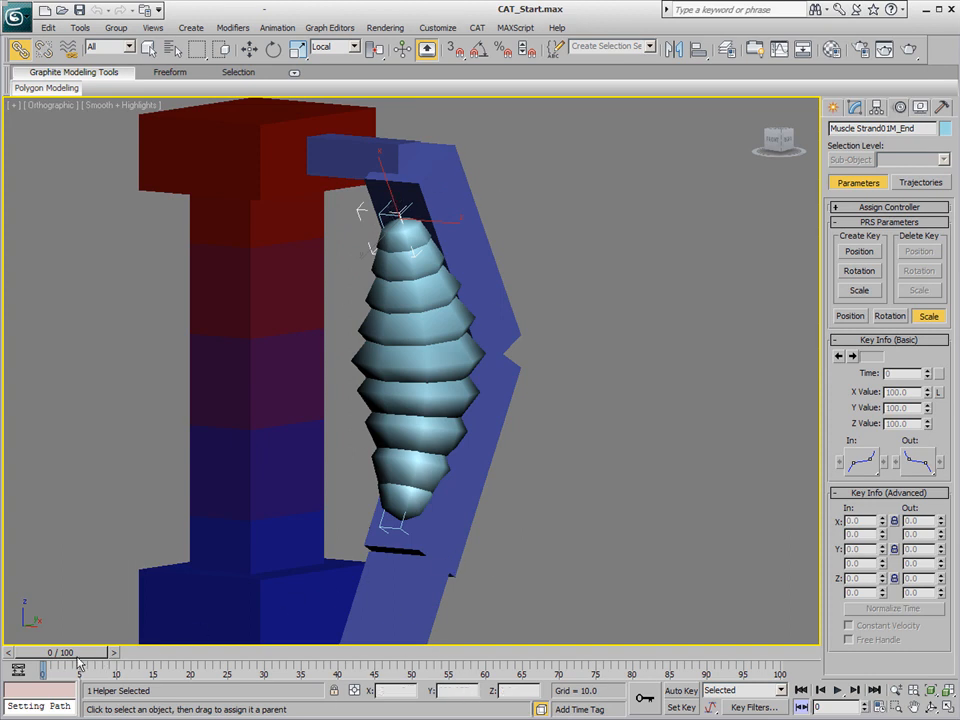
Preview the arm at frame 5 and enable Squash/Stretch on the muscle strand.
drag(72, 655, 112, 665)
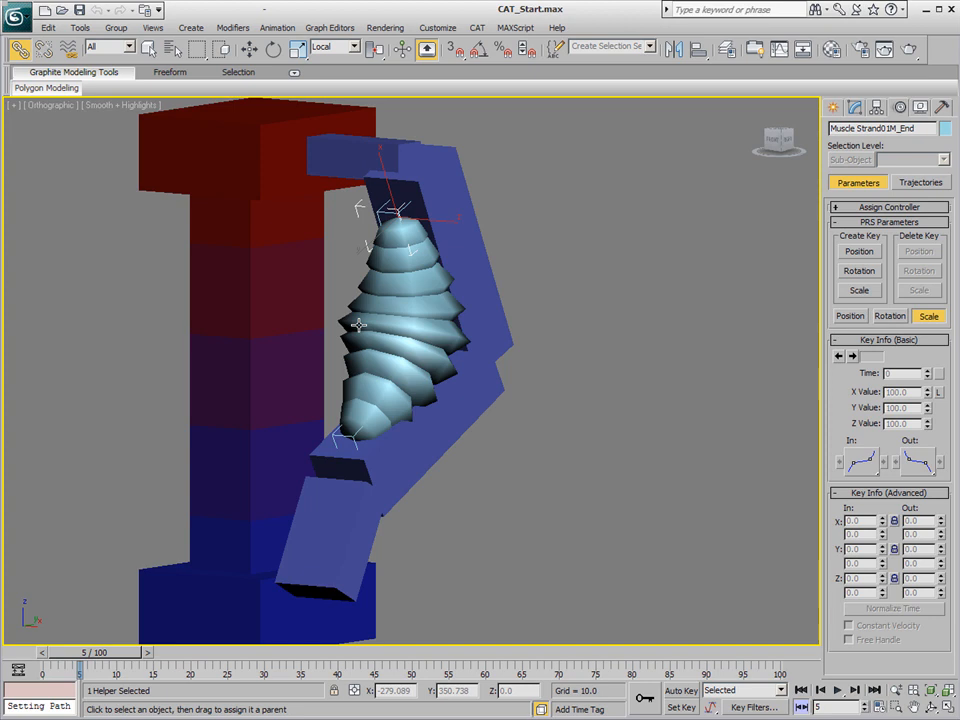
click(360, 325)
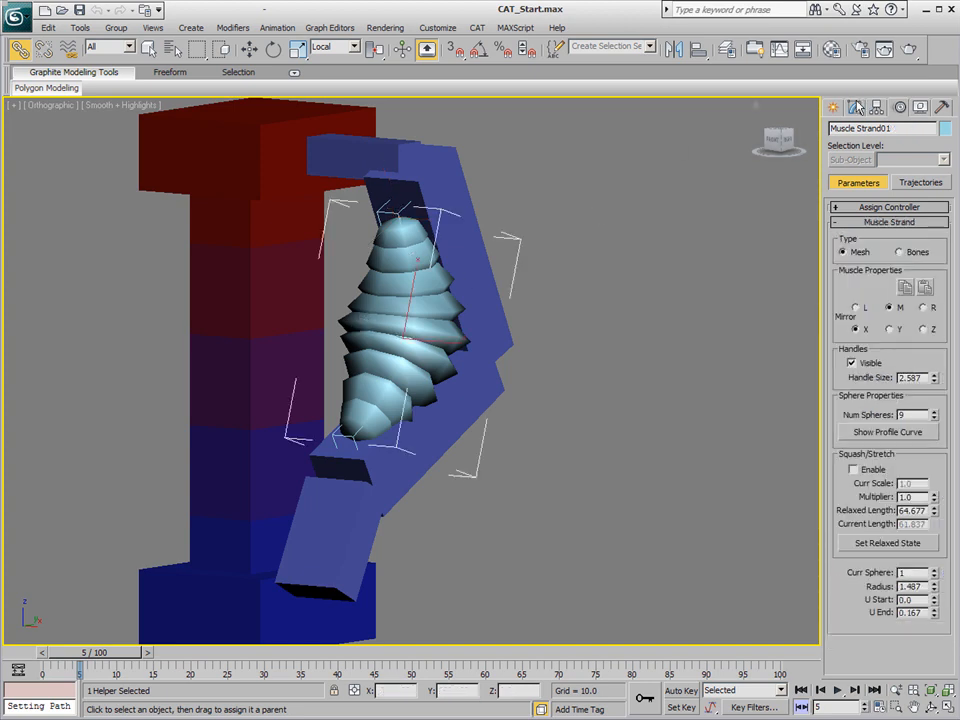
click(856, 107)
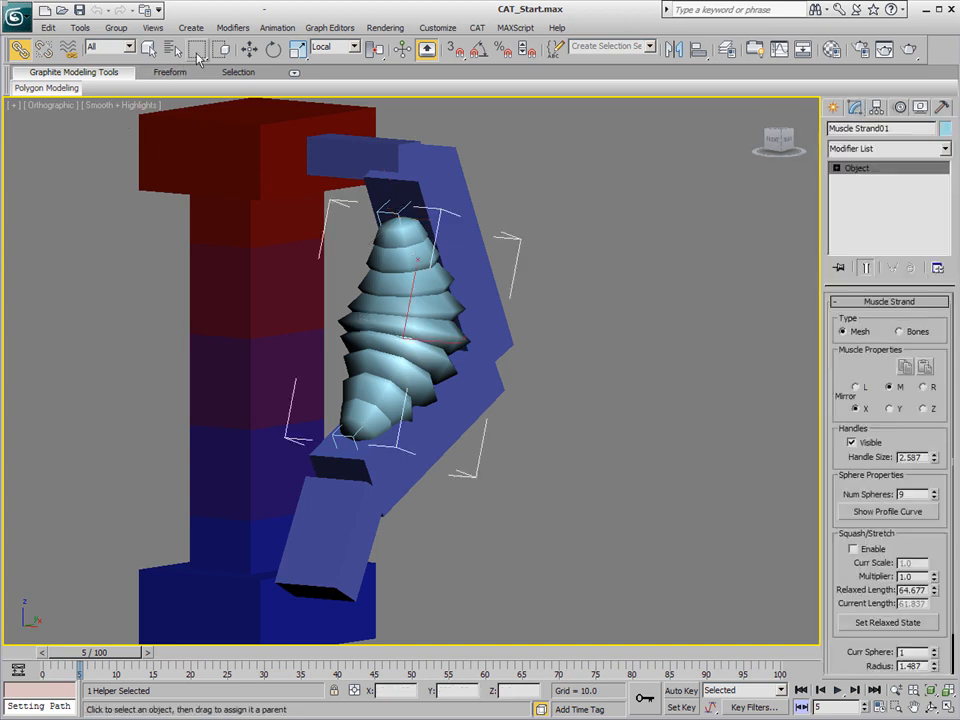
click(149, 49)
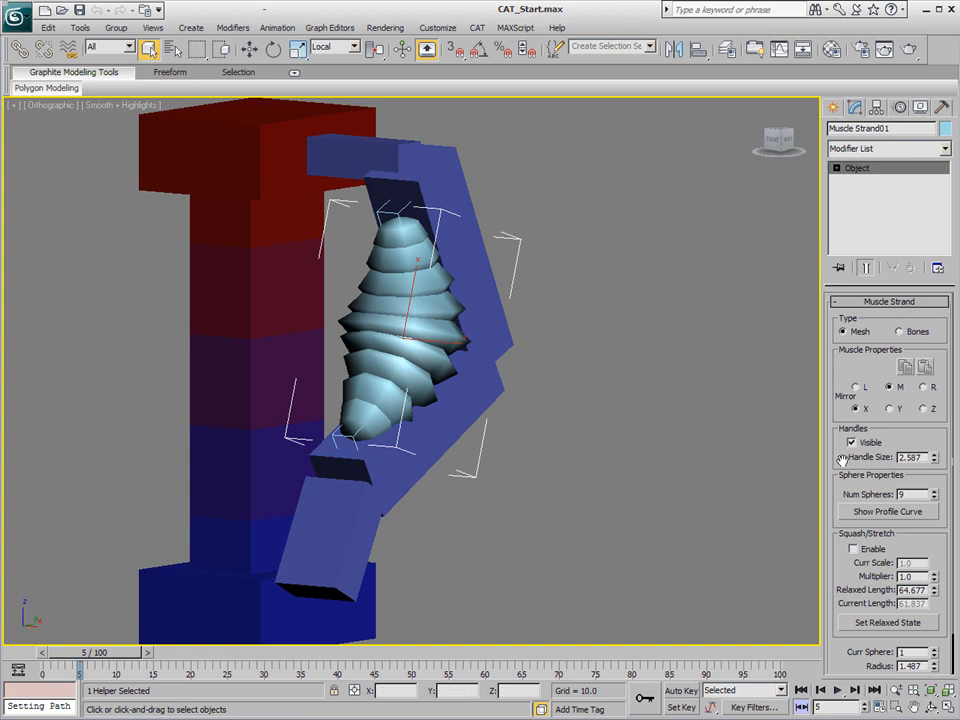
scroll(851, 380, down, 2)
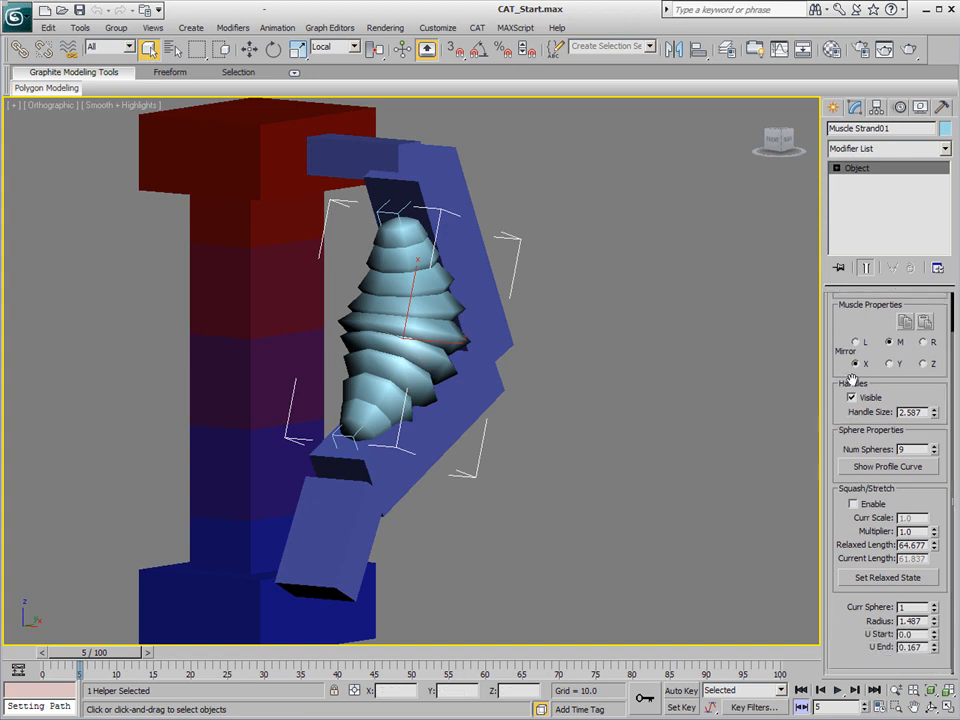
click(853, 503)
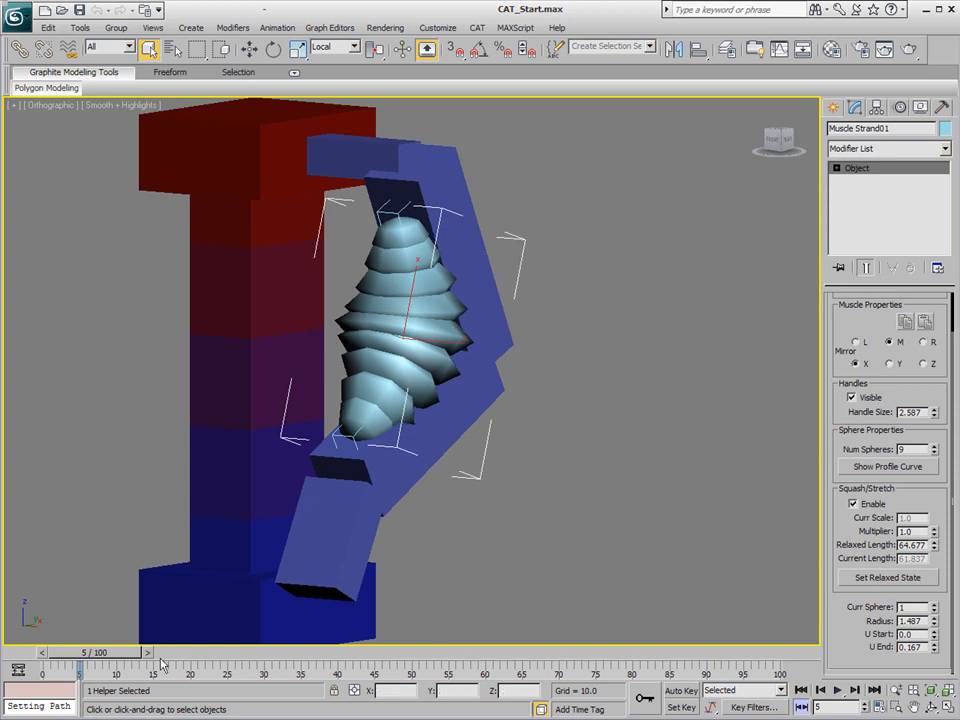
Preview the deformation up to frame 21, return to frame 0 and reduce the muscle strand's relaxed length to about 39.272.
drag(114, 655, 240, 678)
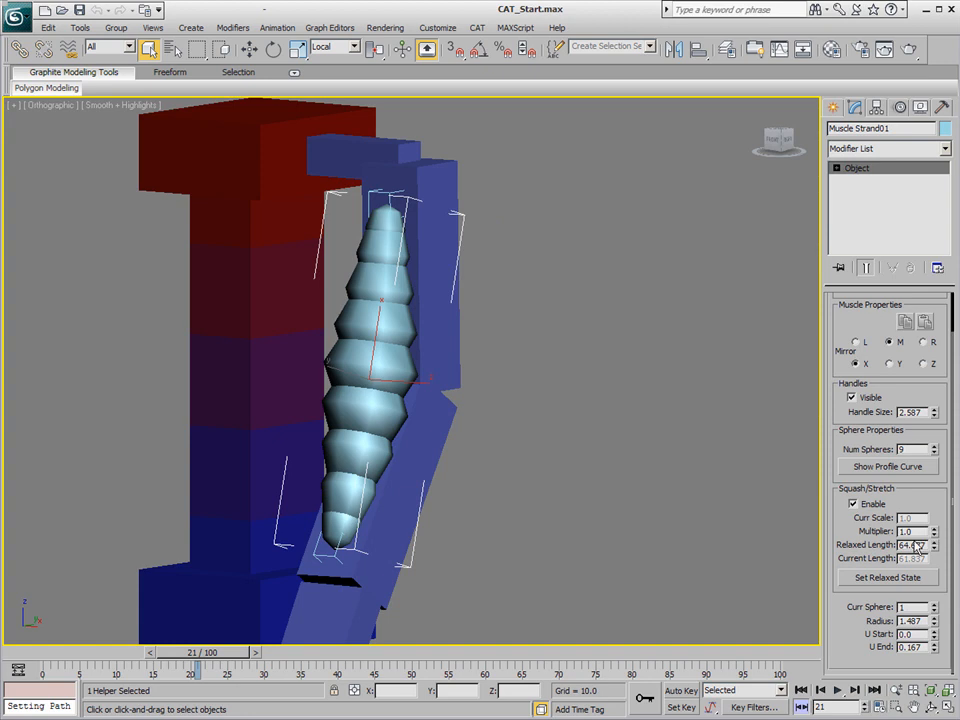
drag(197, 655, 60, 668)
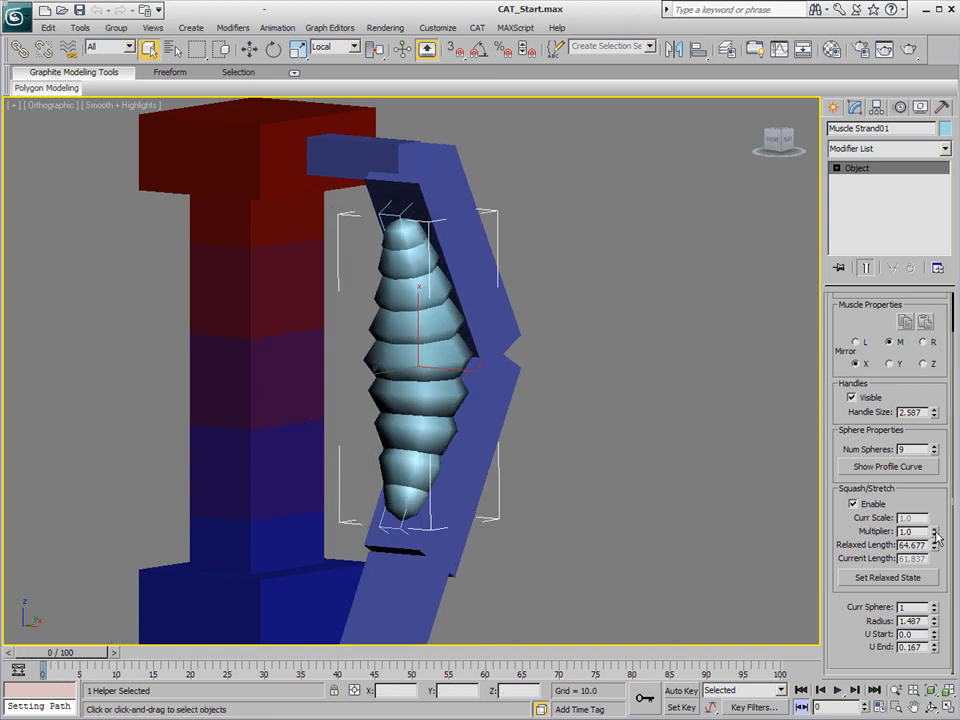
drag(936, 546, 936, 567)
mouse_move(93, 655)
mouse_down()
mouse_move(150, 655)
mouse_move(94, 655)
mouse_up()
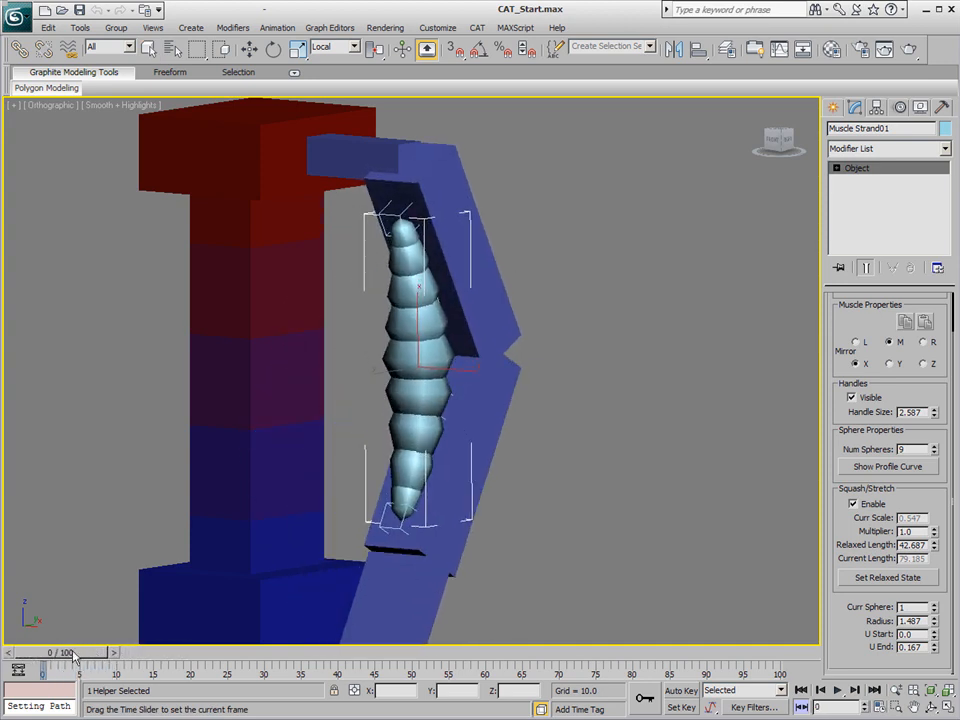
drag(936, 549, 936, 558)
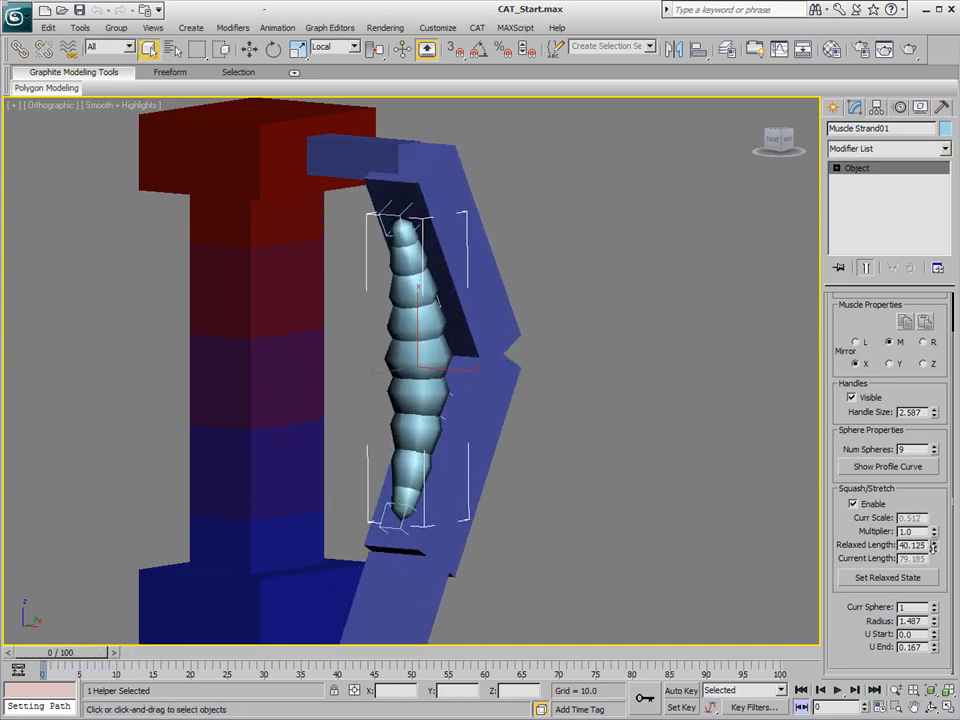
Move the muscle strand's lower Start handle up along the forearm, closer to the elbow.
alt+middle_drag(470, 450, 424, 482)
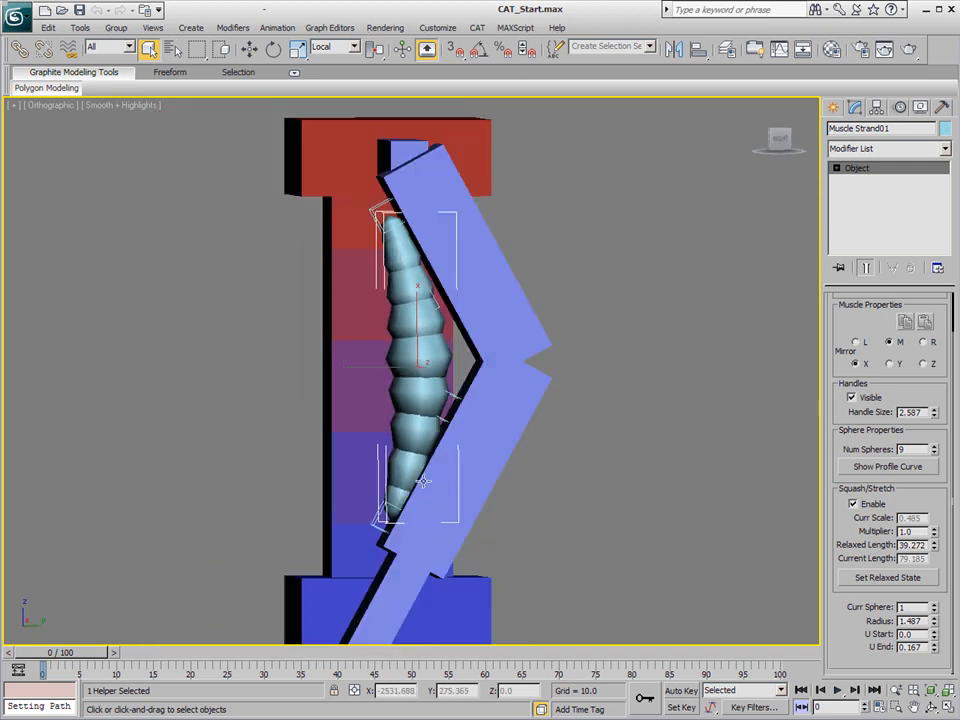
click(379, 516)
right_click(374, 513)
click(397, 530)
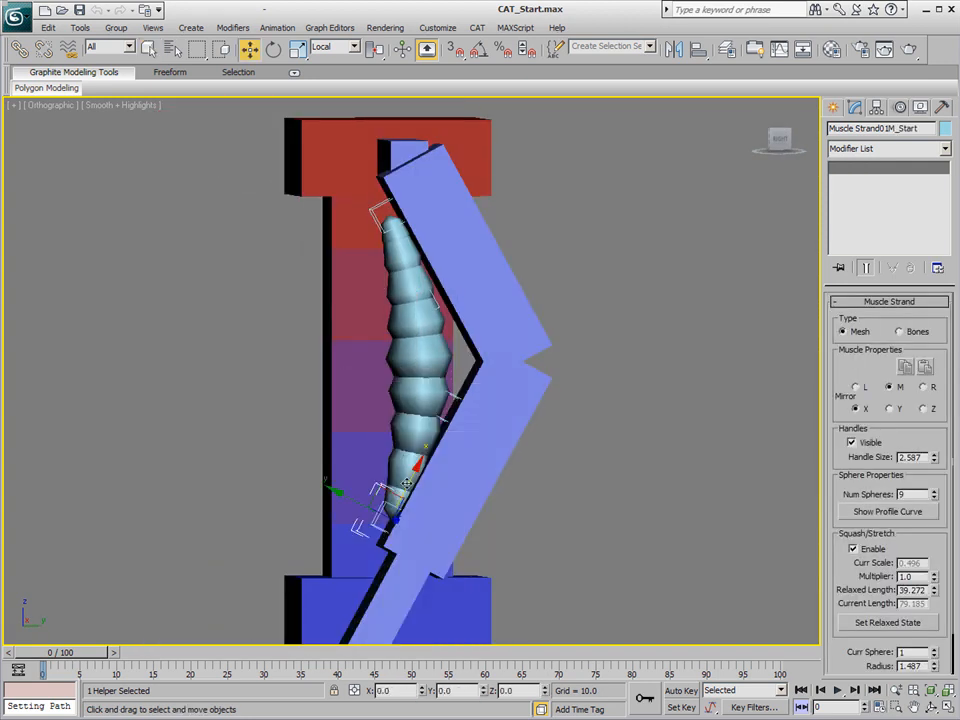
drag(411, 477, 453, 401)
Move the strand's StartHdl curve handle slightly down along the forearm's direction near the elbow.
click(486, 353)
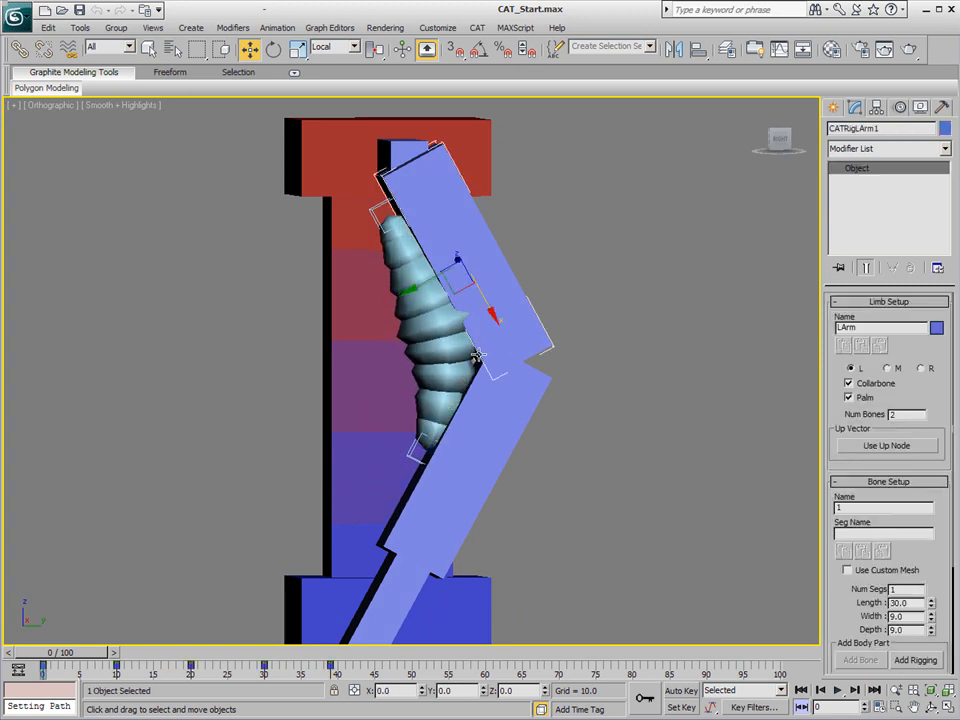
click(481, 345)
drag(504, 284, 488, 313)
alt+middle_drag(428, 480, 520, 487)
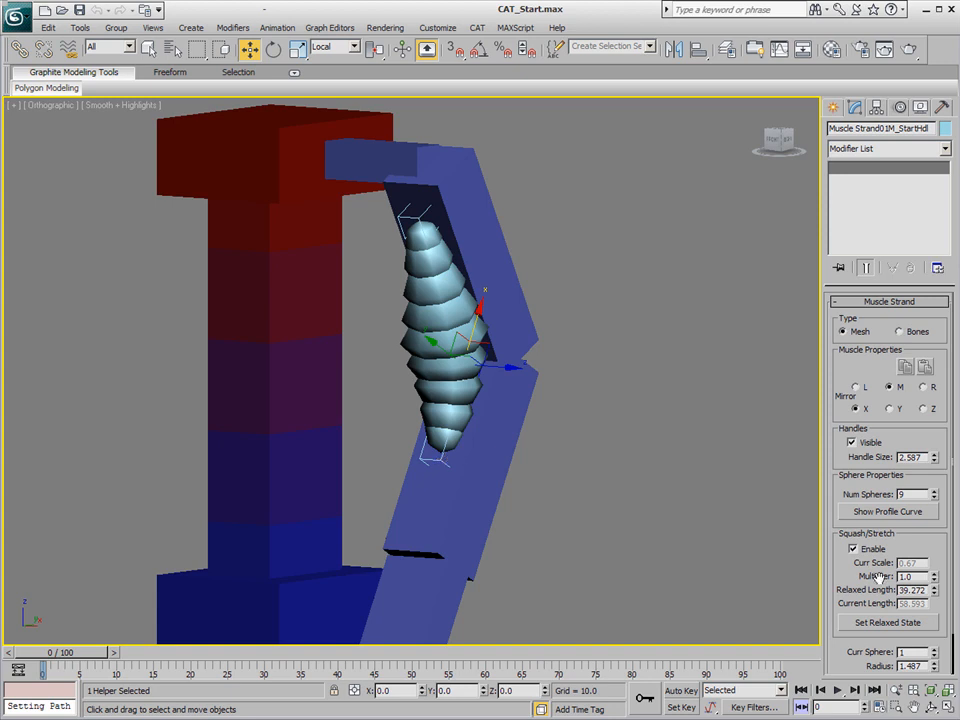
Try out different Squash/Stretch multiplier values at frame 7, restore the multiplier to 1.0 and return to frame 0.
drag(46, 658, 117, 655)
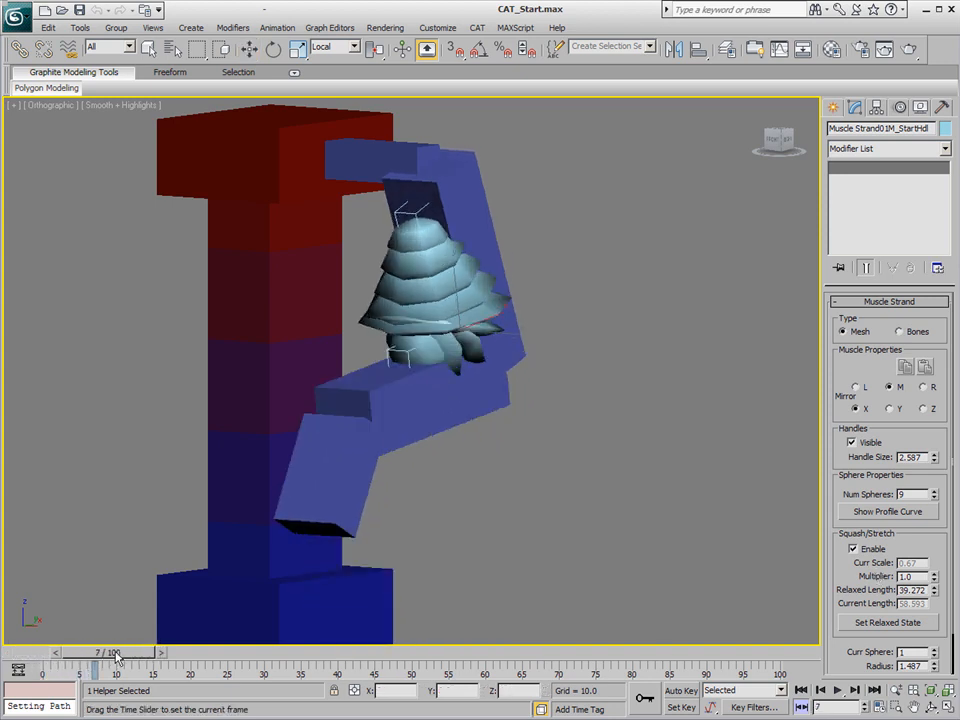
key(w)
drag(936, 578, 928, 667)
drag(936, 577, 953, 293)
drag(954, 228, 946, 574)
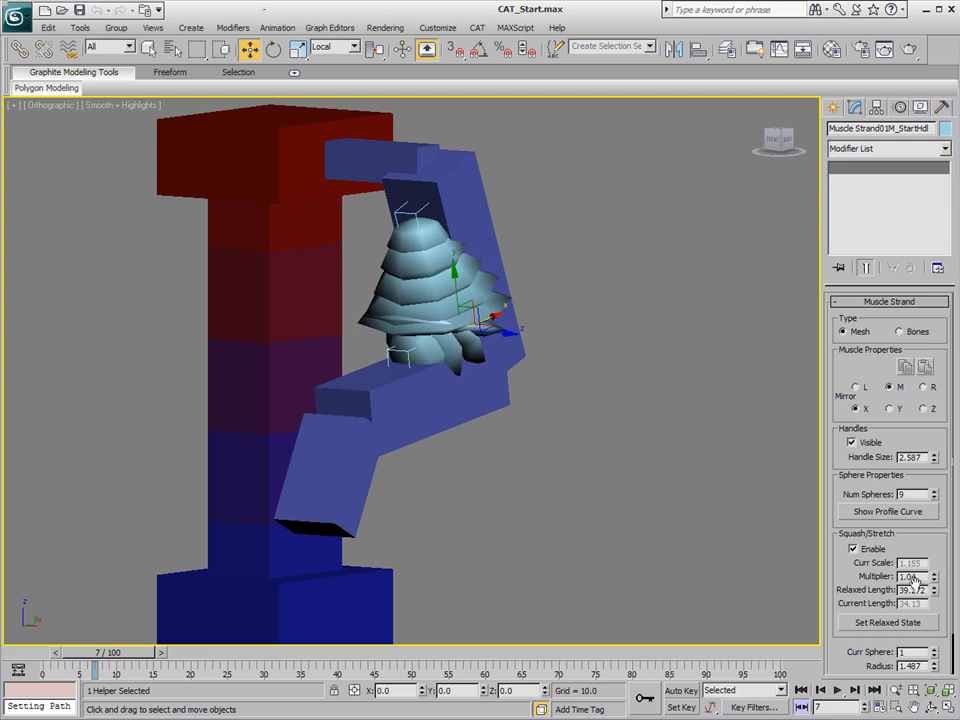
drag(105, 652, 57, 676)
key(w)
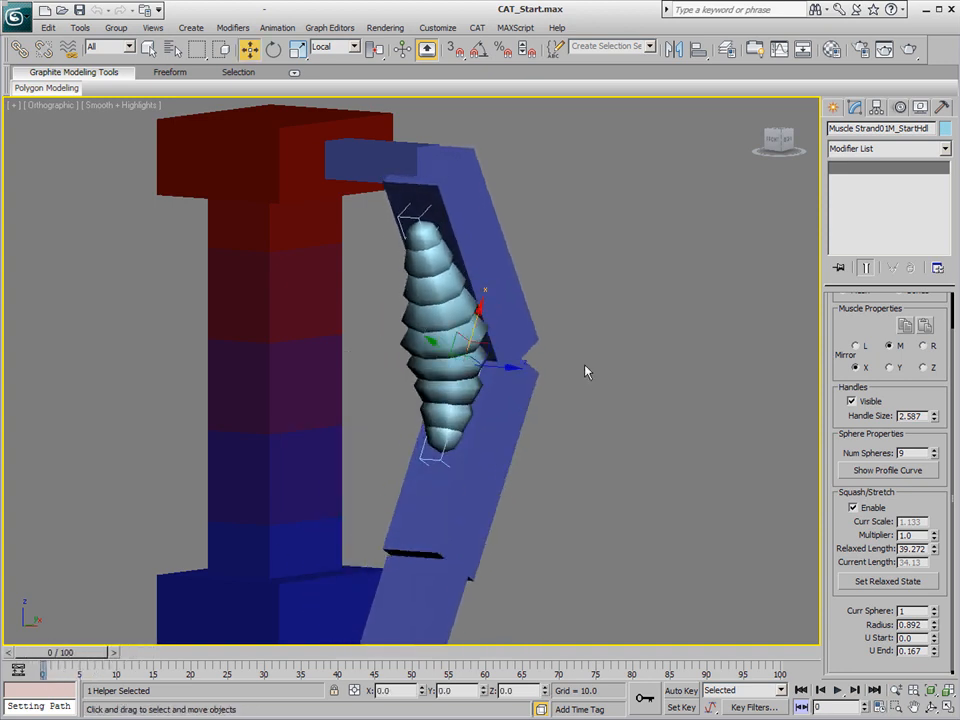
Reduce the muscle strand's number of spheres to 6 and inspect its shape on the arm.
alt+middle_drag(624, 459, 686, 437)
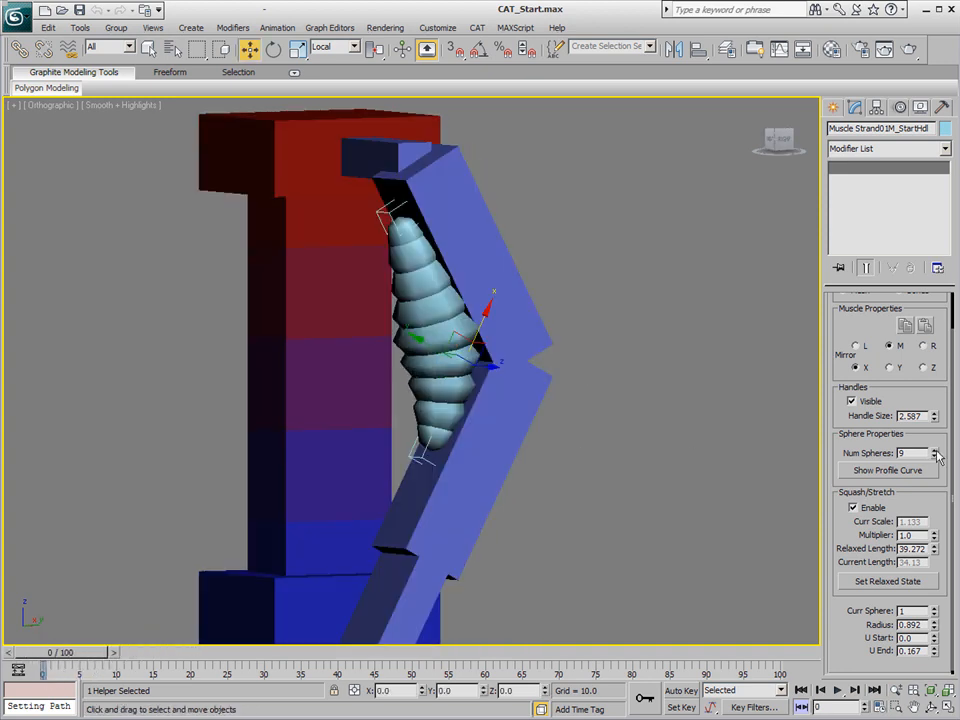
mouse_move(934, 453)
mouse_down()
mouse_move(936, 439)
mouse_move(934, 474)
mouse_up()
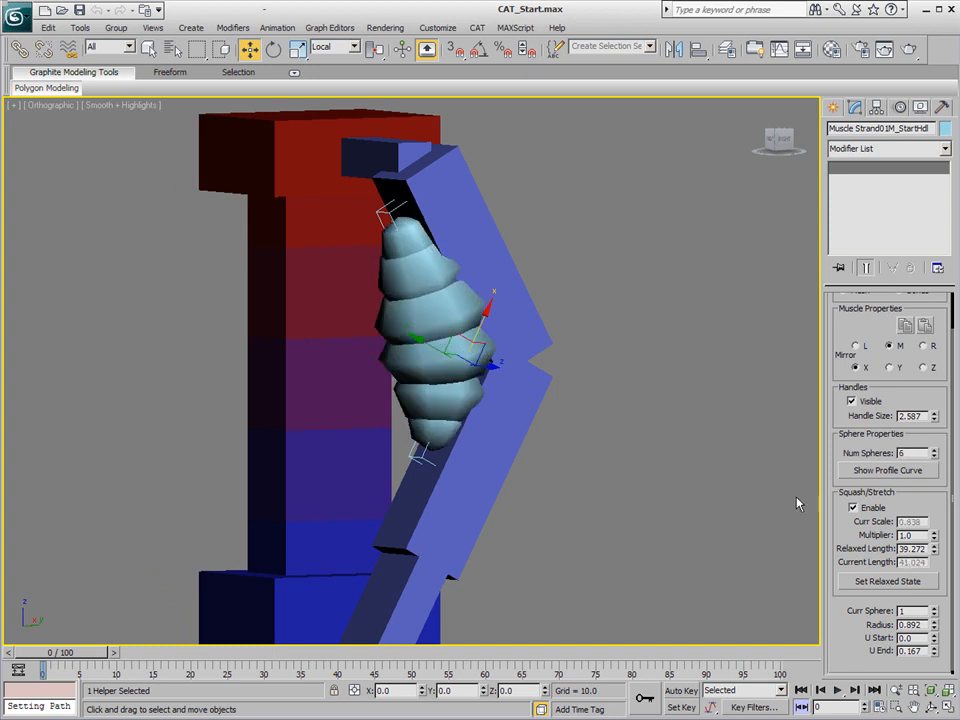
alt+middle_drag(551, 519, 624, 519)
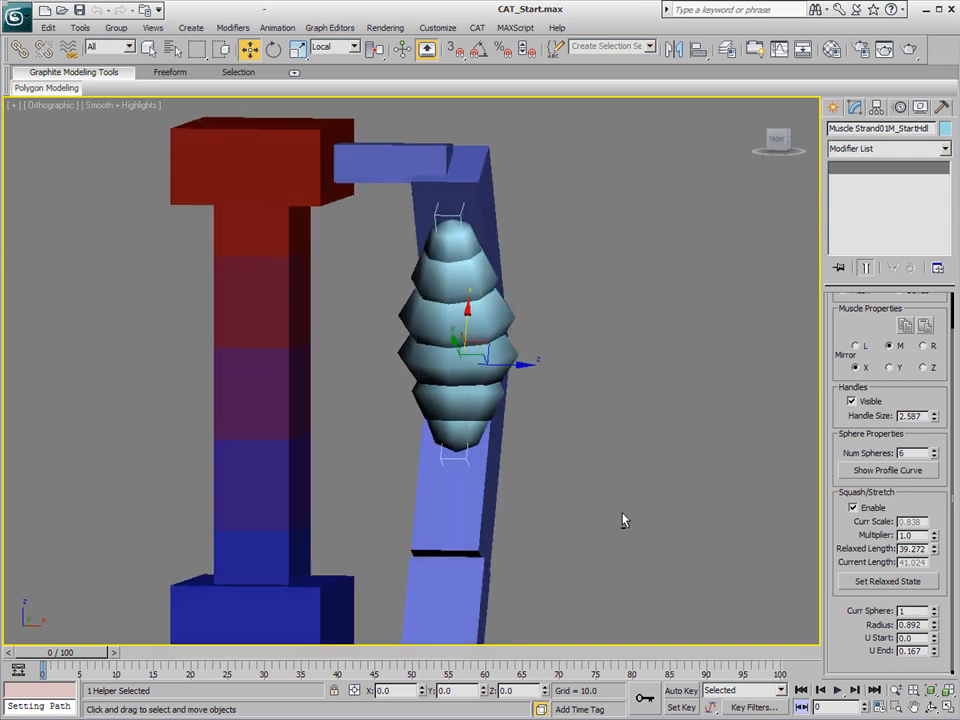
scroll(597, 484, down, 3)
scroll(595, 484, up, 4)
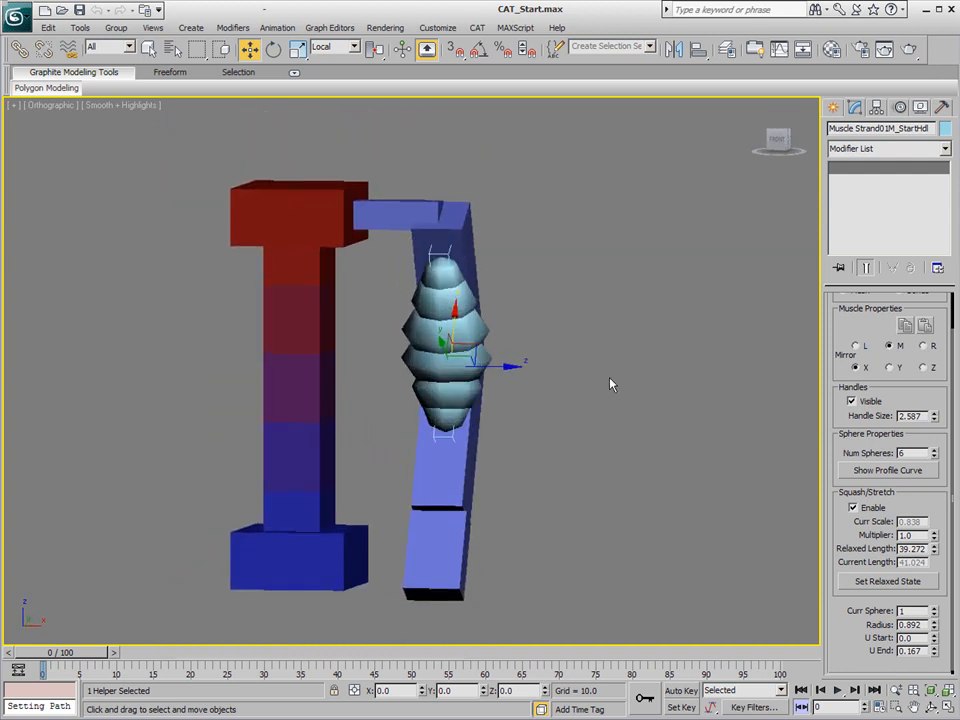
alt+middle_drag(620, 492, 537, 483)
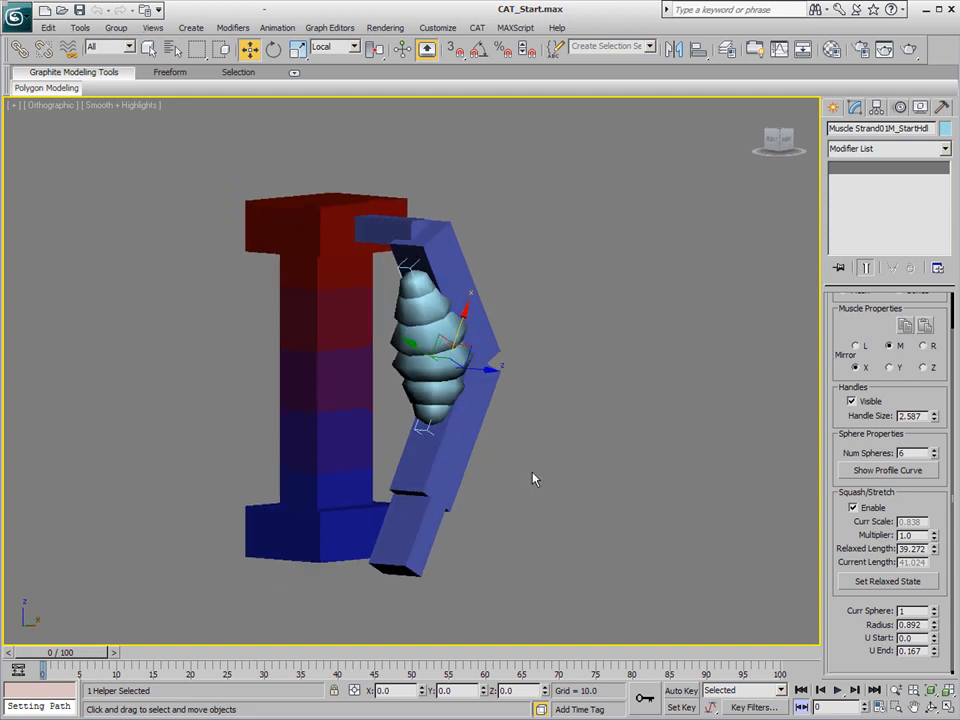
scroll(533, 479, up, 2)
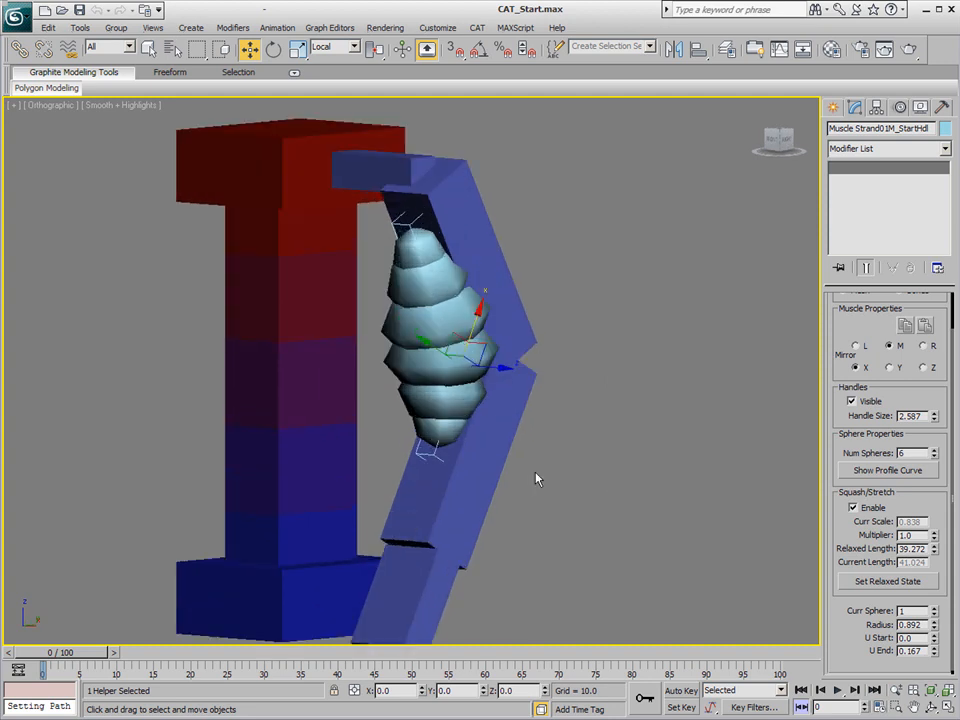